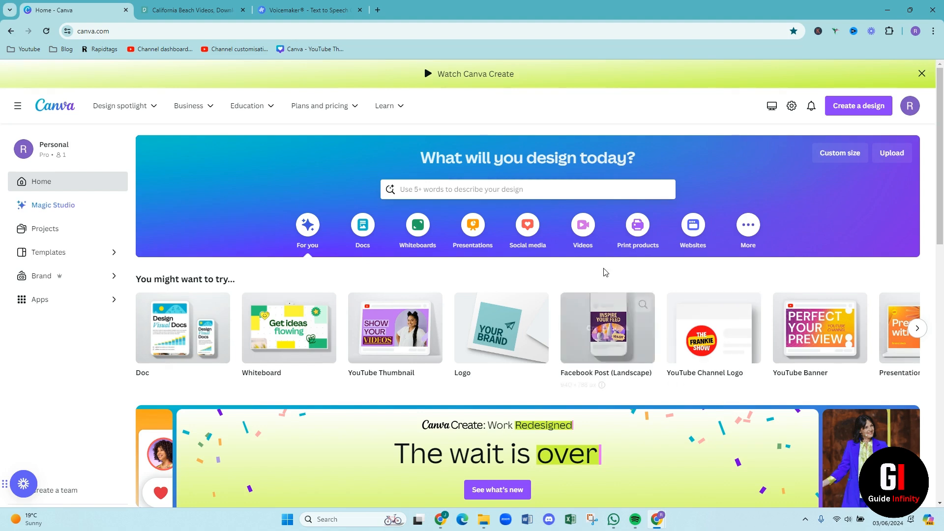
# Find the YouTube Shorts template category through a "youtube sh" search and browse the designs it offers
pyautogui.click(422, 189)
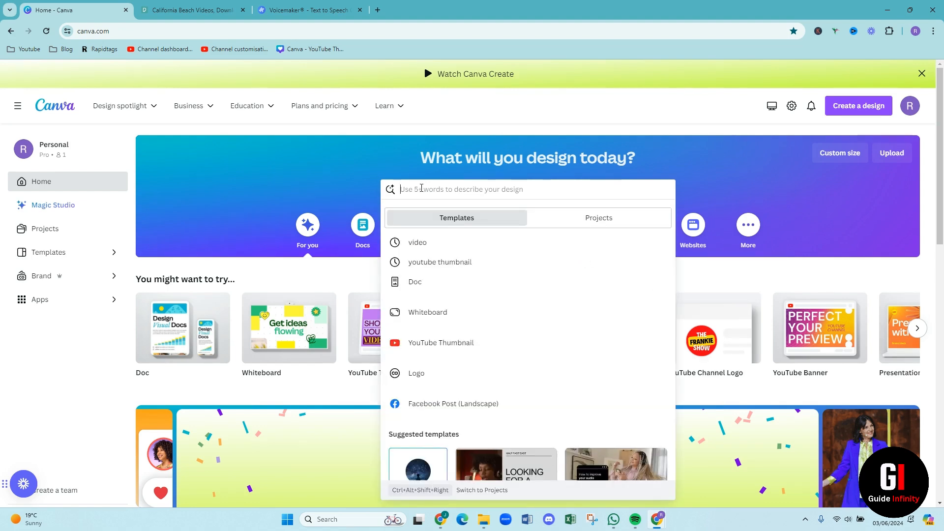
pyautogui.write('you')
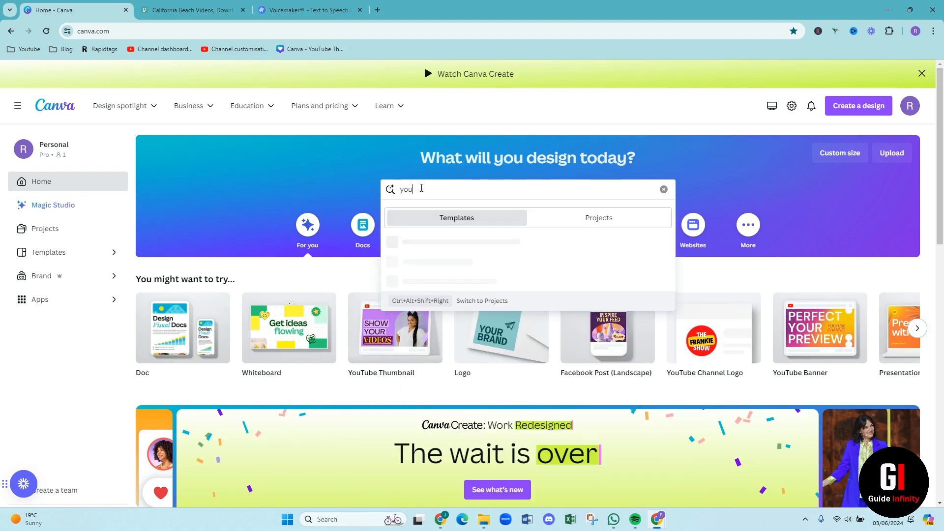
pyautogui.write('tube ')
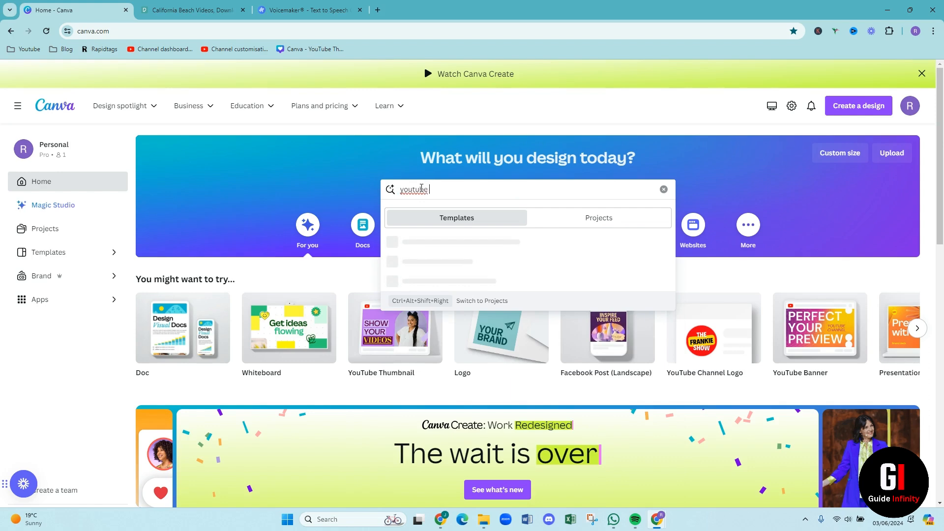
pyautogui.write('sh')
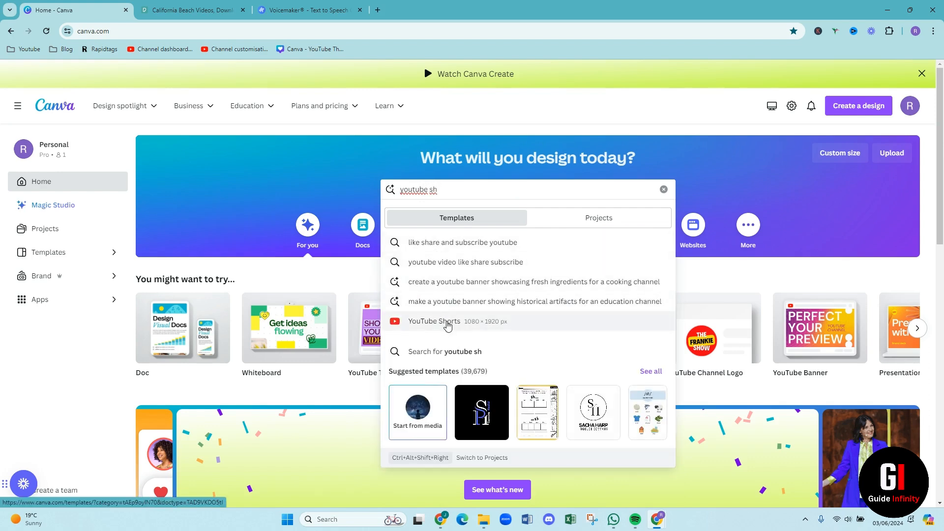
pyautogui.click(448, 322)
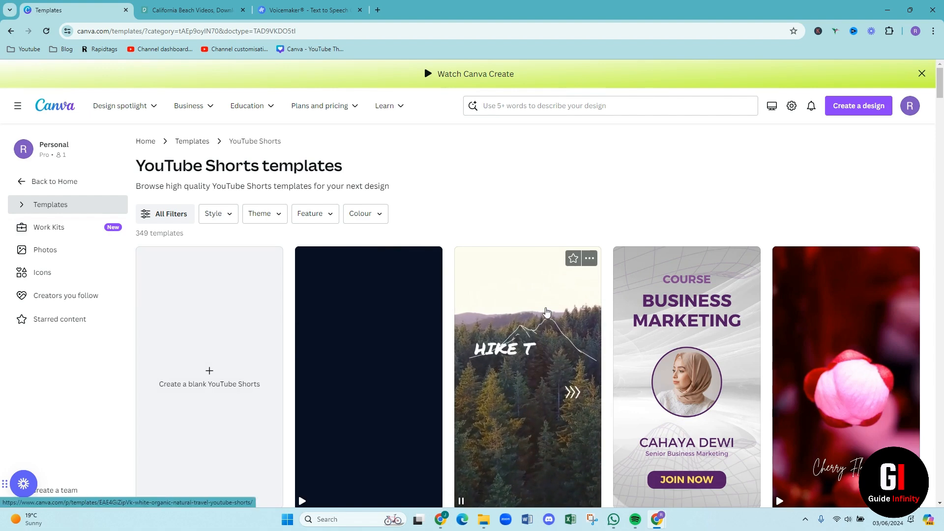
pyautogui.scroll(-3, 552, 359)
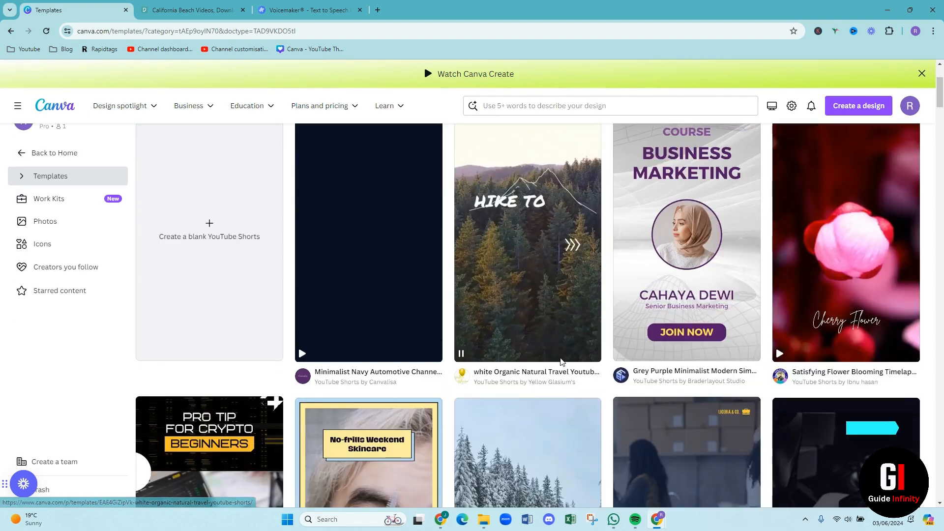
pyautogui.scroll(-5, 772, 382)
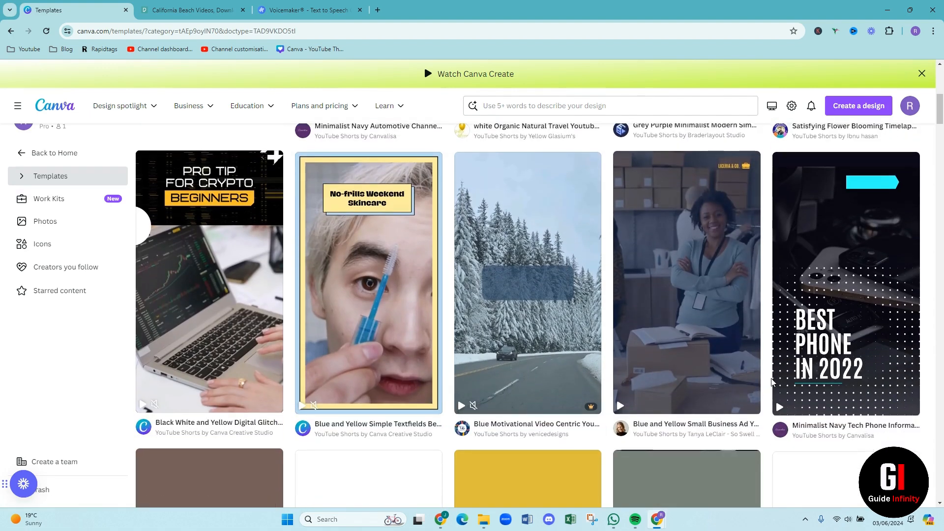
pyautogui.scroll(-4, 772, 382)
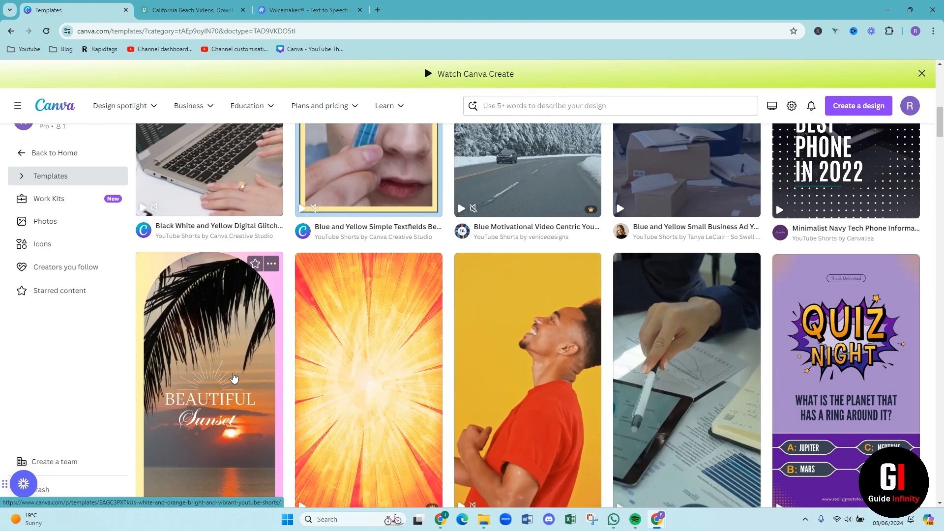
pyautogui.scroll(-7, 234, 378)
pyautogui.scroll(7, 233, 378)
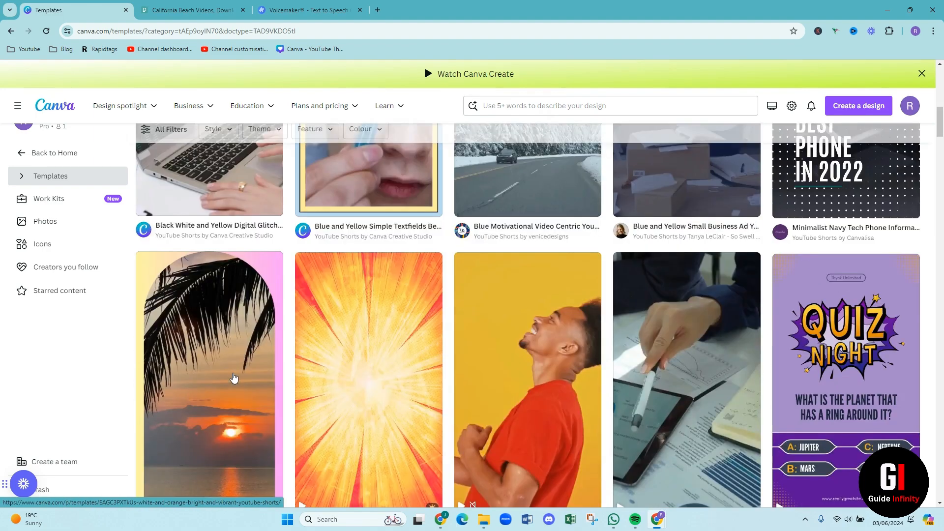
pyautogui.scroll(10, 233, 378)
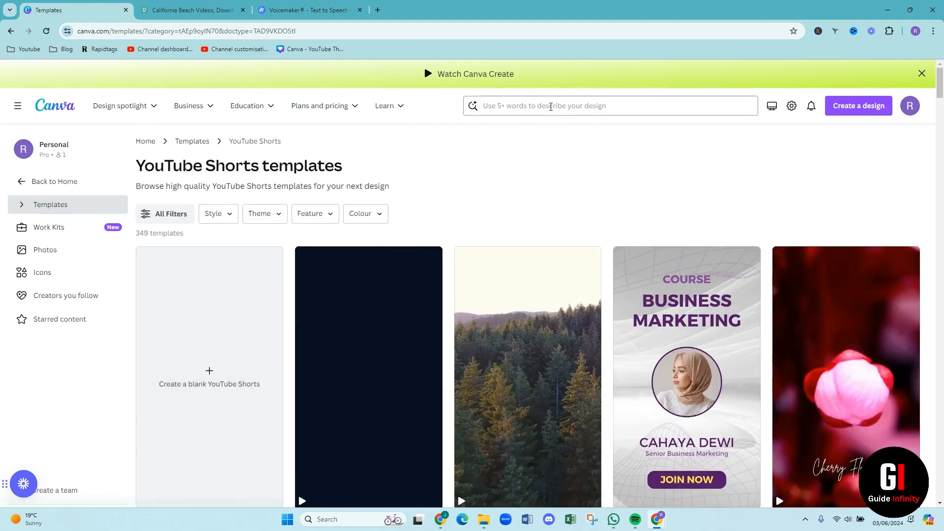
# Search the templates for "tiktok video template" and browse the designs offered
pyautogui.click(550, 105)
pyautogui.write('tik')
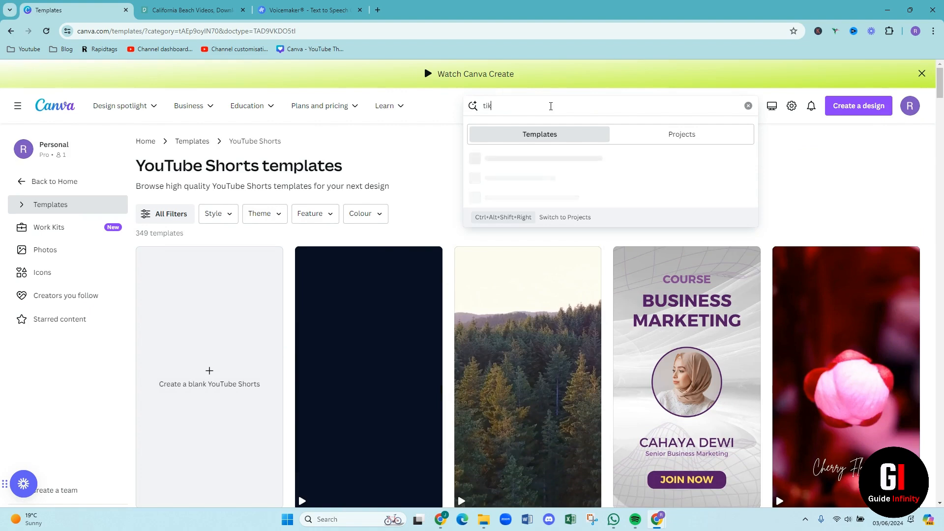
pyautogui.write('tok')
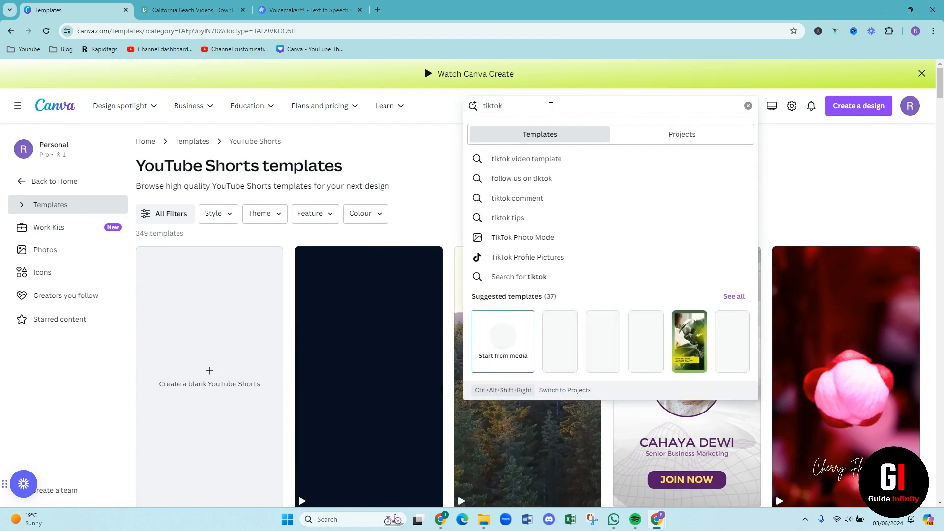
pyautogui.click(499, 158)
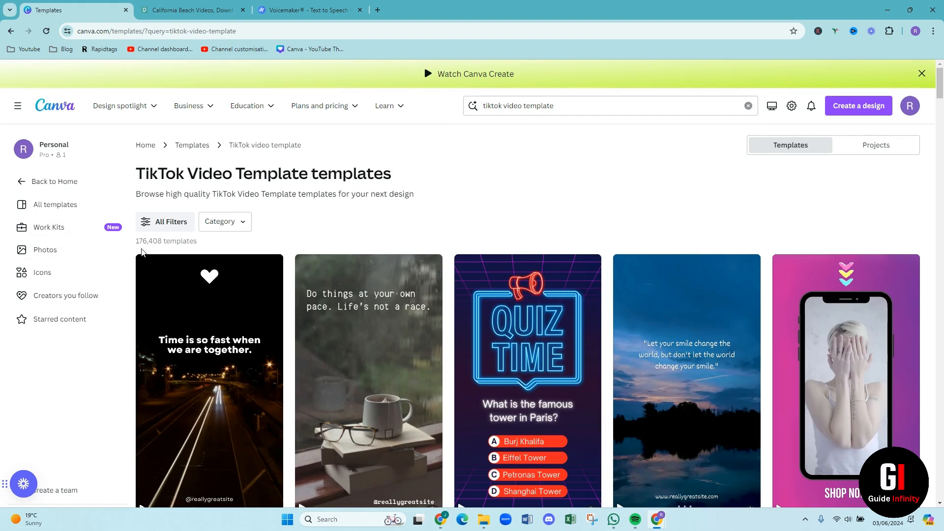
pyautogui.scroll(-6, 445, 233)
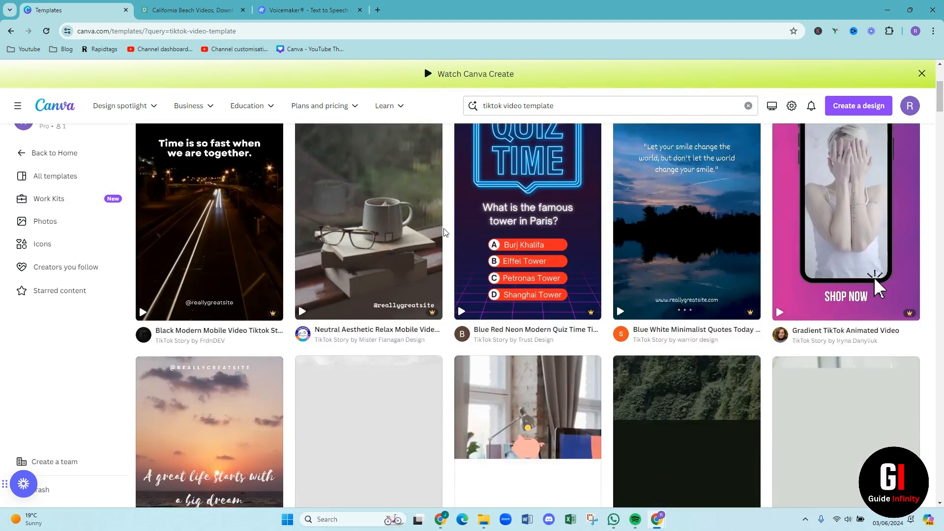
pyautogui.scroll(-6, 446, 232)
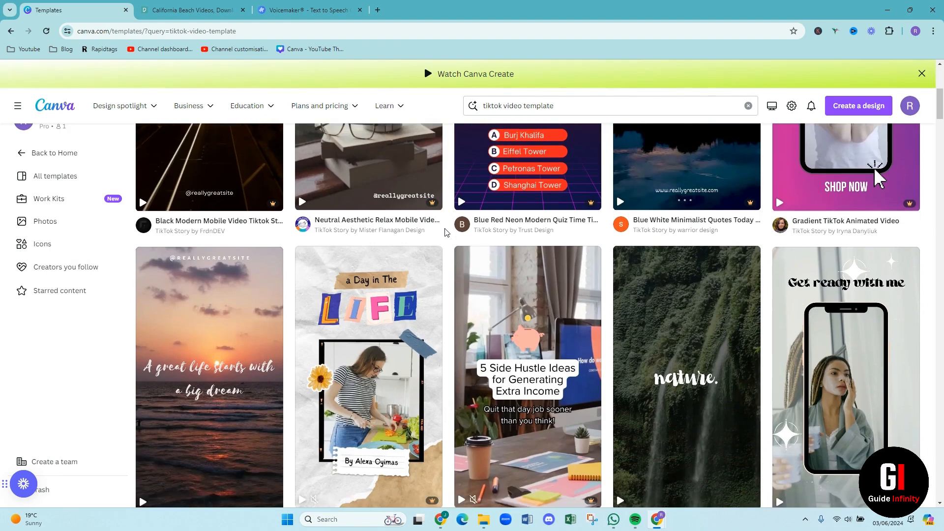
pyautogui.scroll(-12, 451, 237)
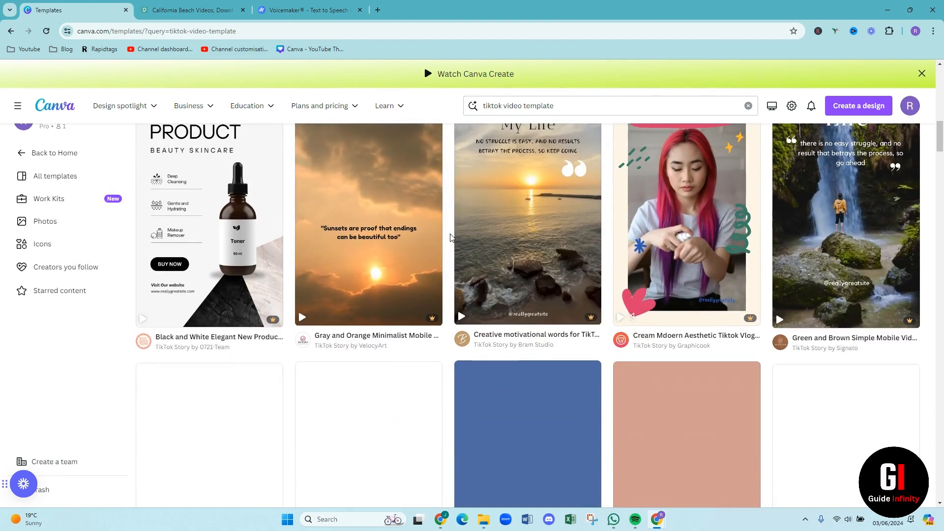
pyautogui.scroll(-20, 452, 238)
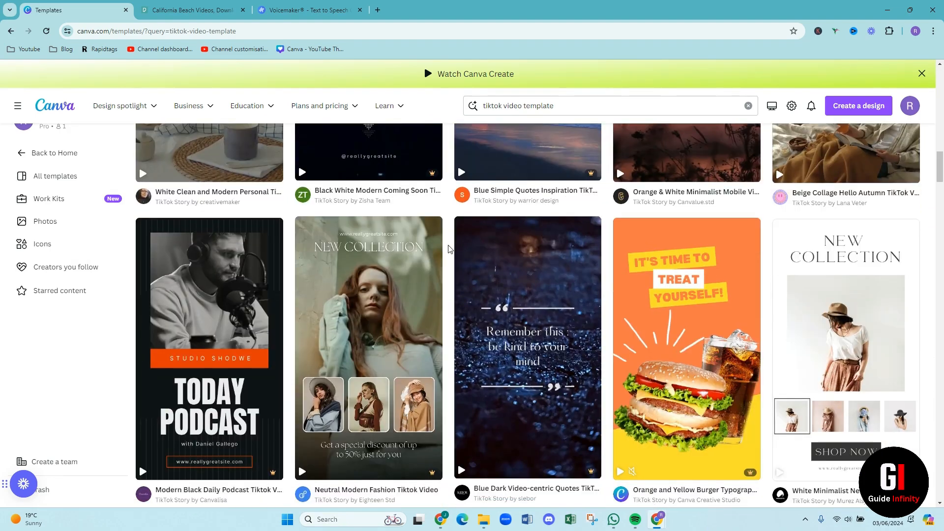
pyautogui.scroll(5, 448, 249)
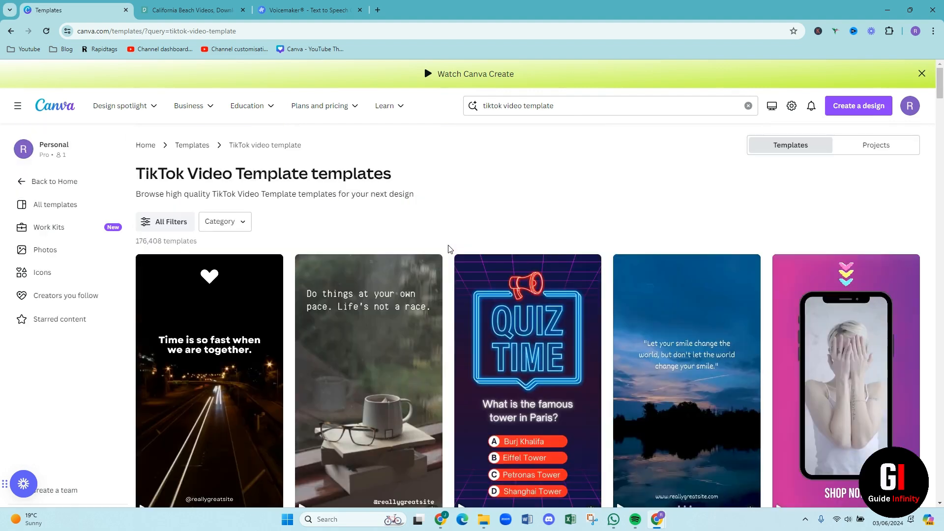
# Search the templates for "youtube shorts" and create a blank YouTube Shorts design
pyautogui.moveTo(586, 106); pyautogui.dragTo(390, 121)
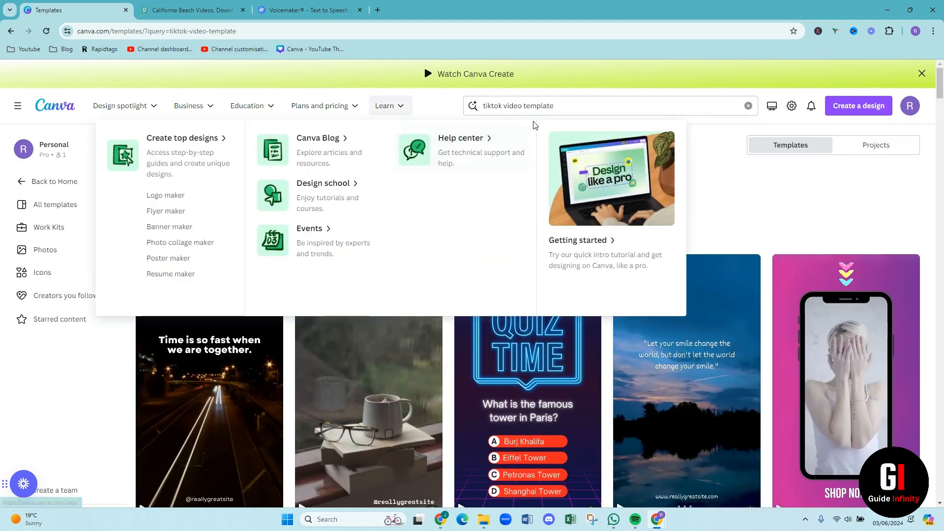
pyautogui.click(559, 107)
pyautogui.moveTo(559, 108); pyautogui.dragTo(485, 105)
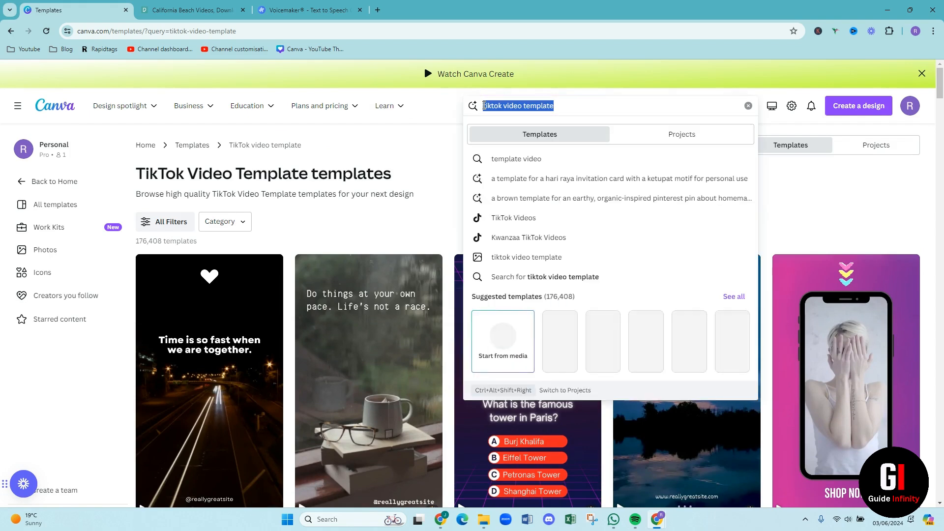
pyautogui.press('BackSpace')
pyautogui.write('Youtu')
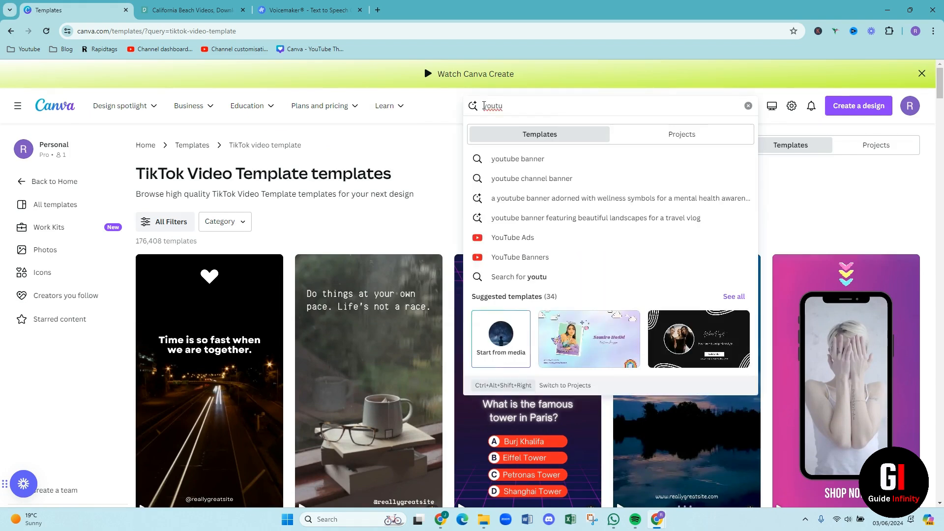
pyautogui.write(' e')
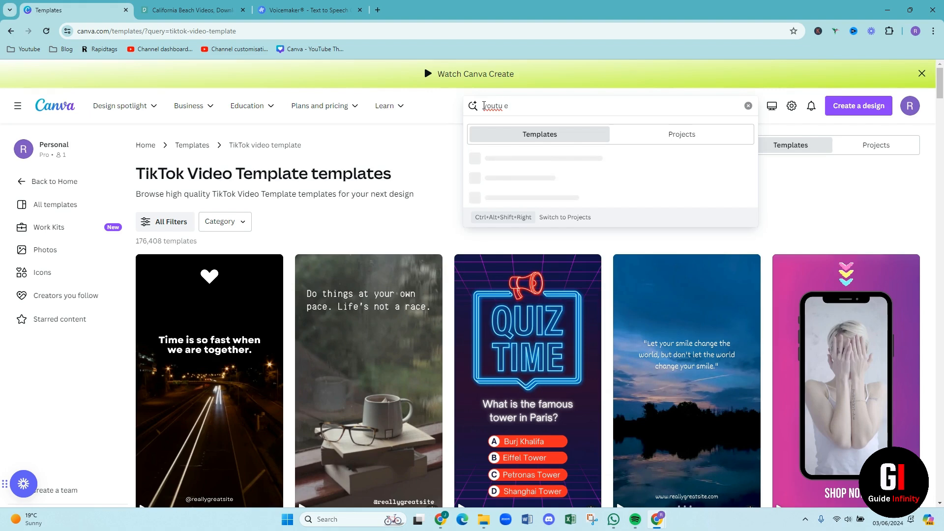
pyautogui.press('BackSpace')
pyautogui.press('BackSpace')
pyautogui.write('be shorts')
pyautogui.press('Return')
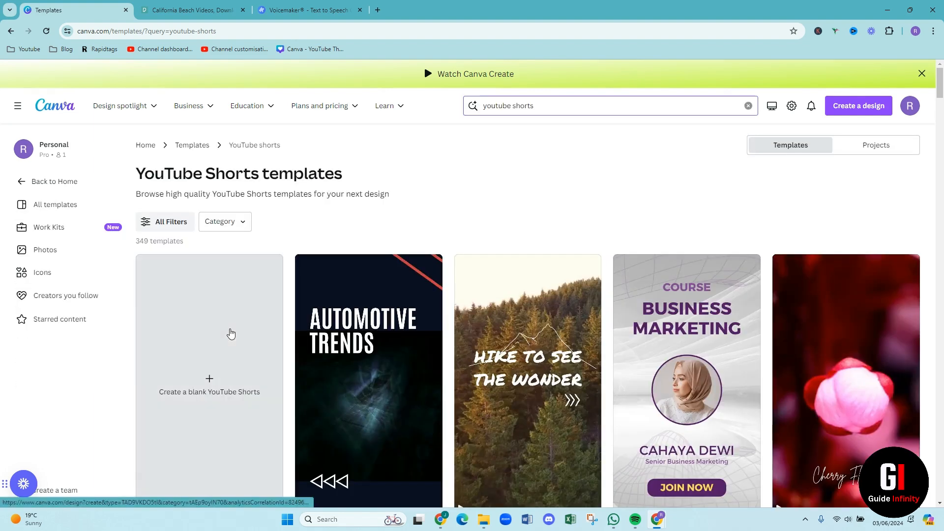
pyautogui.click(211, 350)
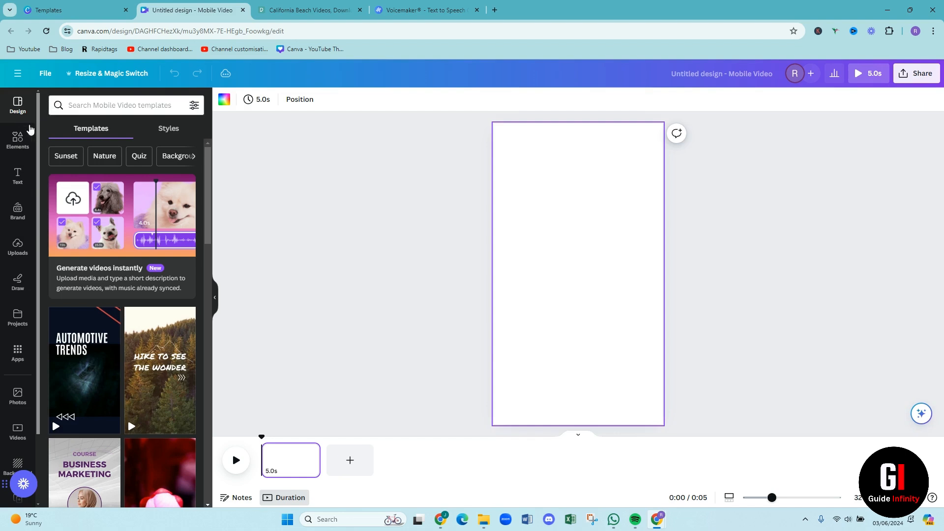
# Look through the editor's Elements, Text, Brand, Uploads, Draw, Photos and Videos resources for building the short
pyautogui.click(23, 143)
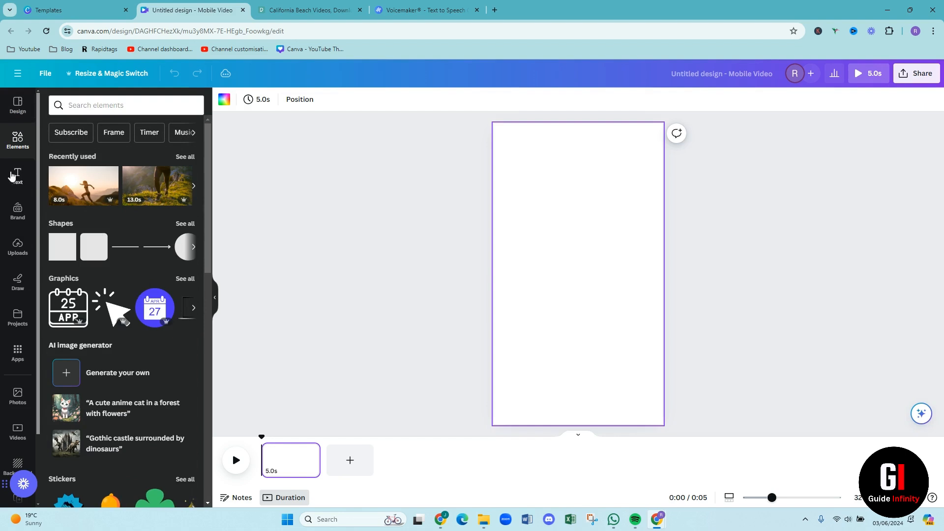
pyautogui.click(17, 175)
pyautogui.scroll(-3, 128, 368)
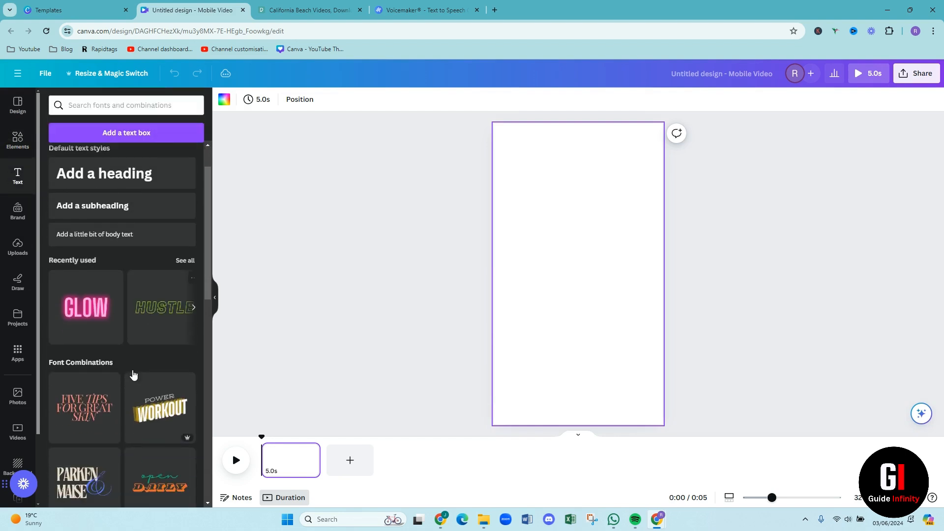
pyautogui.scroll(2, 135, 381)
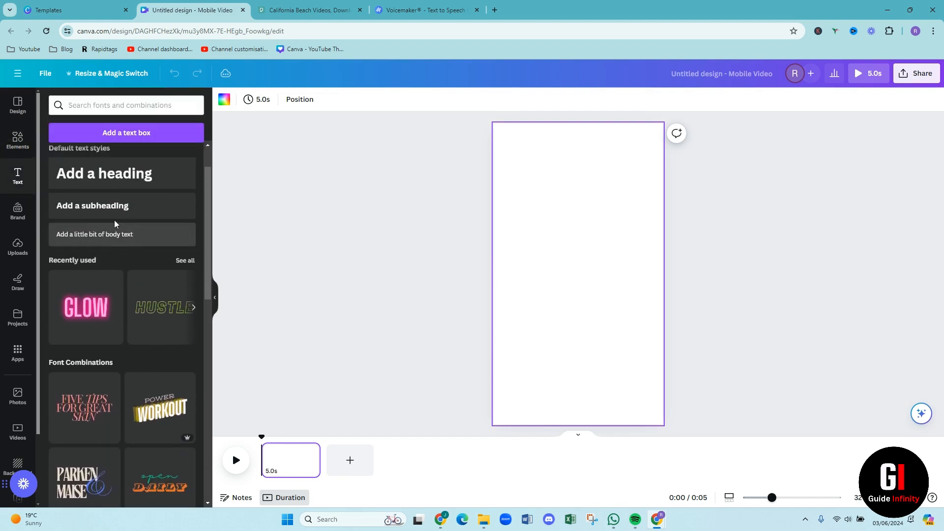
pyautogui.click(21, 223)
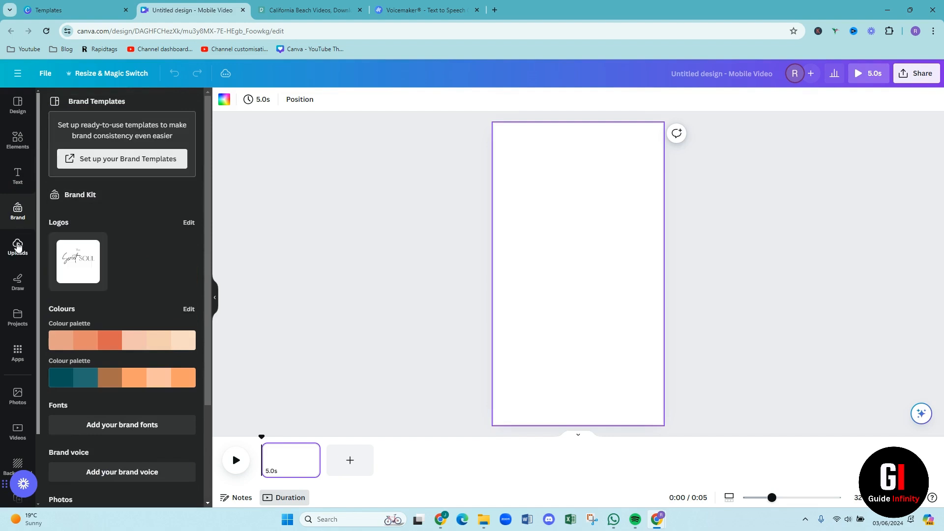
pyautogui.click(17, 247)
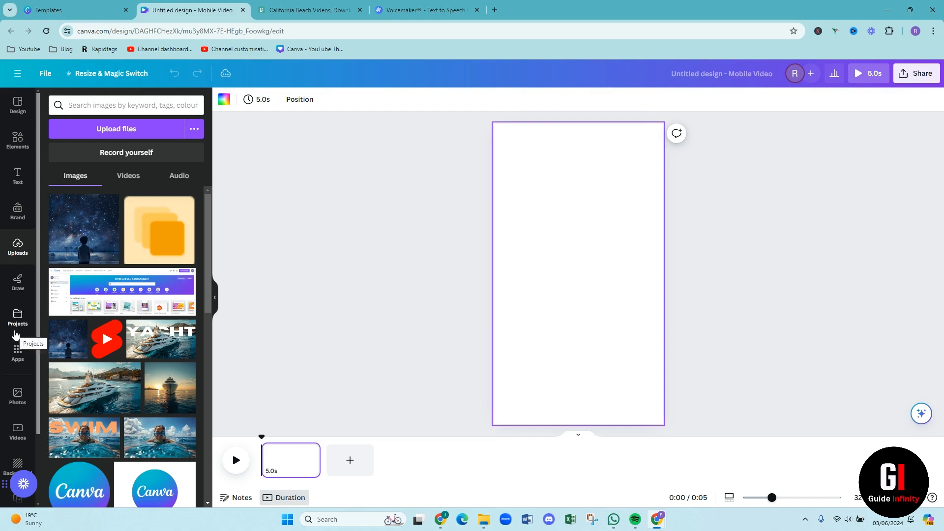
pyautogui.click(20, 301)
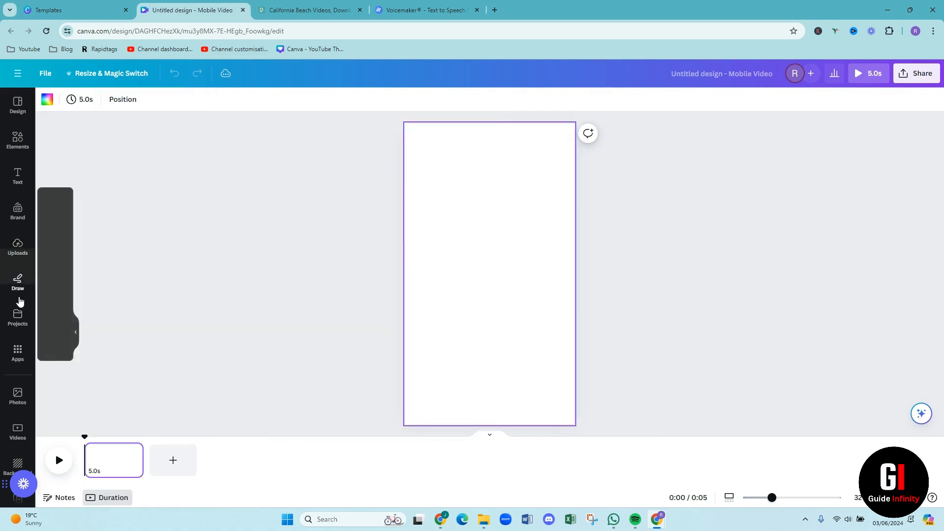
pyautogui.scroll(-1, 19, 354)
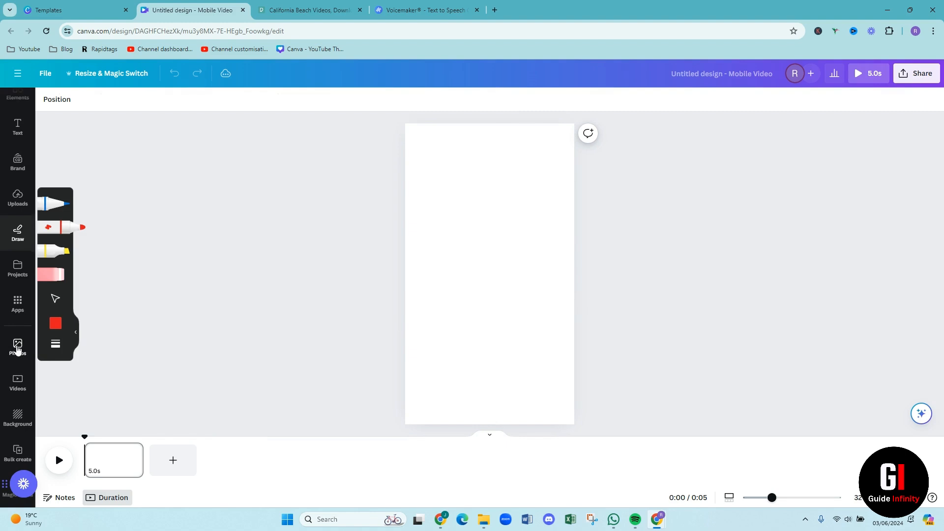
pyautogui.click(17, 347)
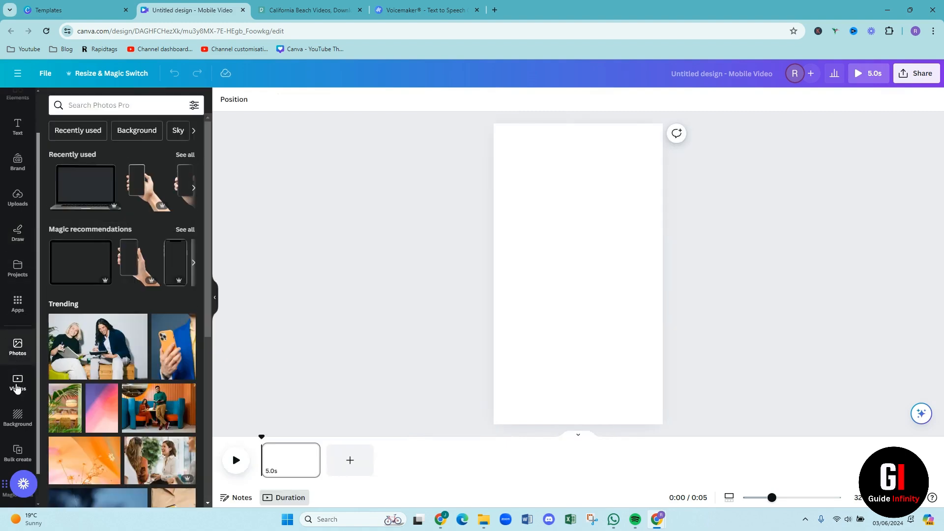
pyautogui.click(18, 386)
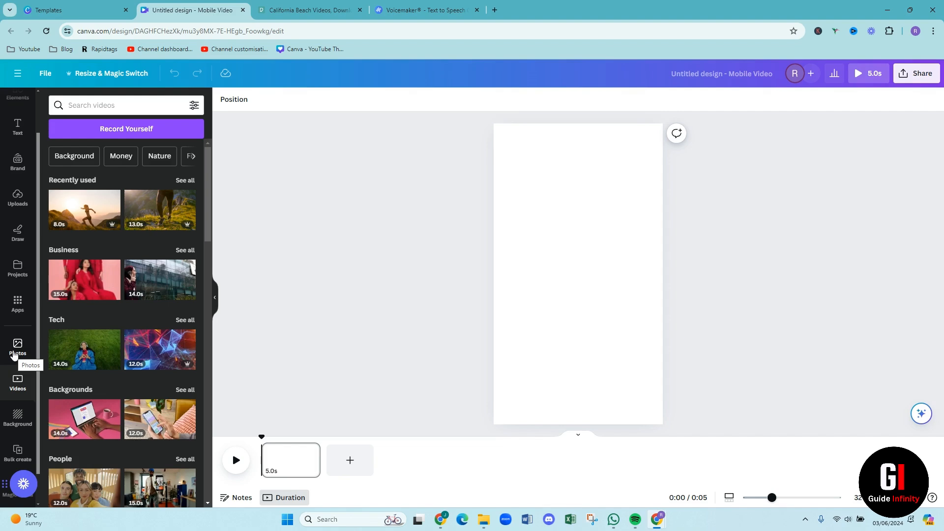
pyautogui.click(14, 354)
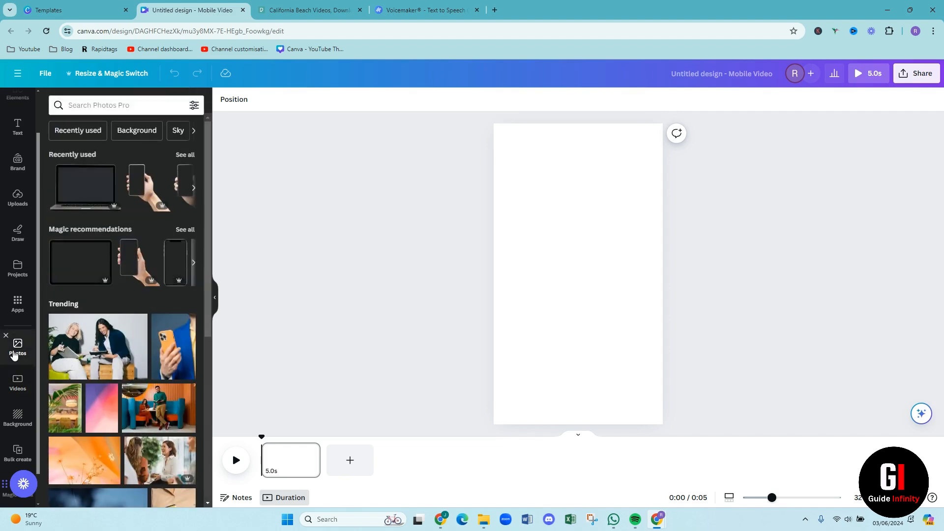
pyautogui.scroll(1, 17, 275)
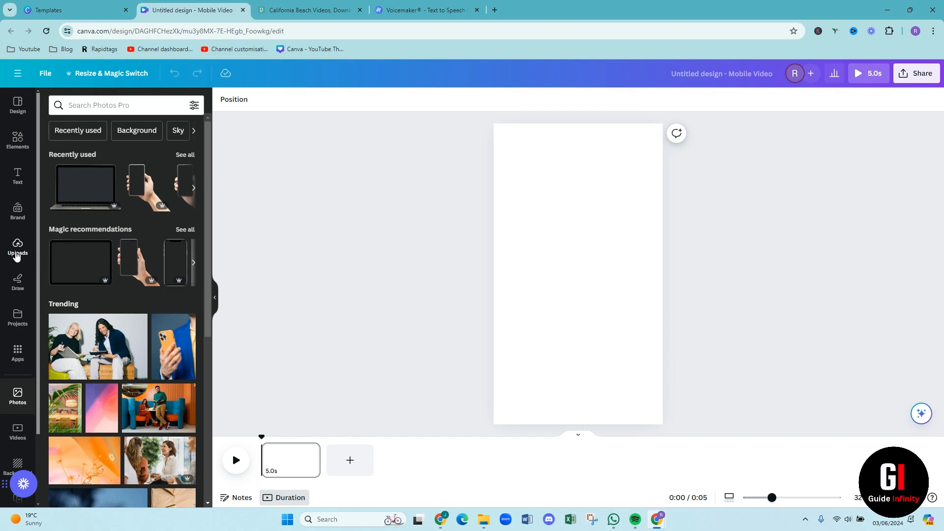
# Upload the four clips Cali Beach, Cali Beach Sunet, Cali Beach Surf and Cali Beach Surf 1 from the Downloads folder
pyautogui.click(17, 251)
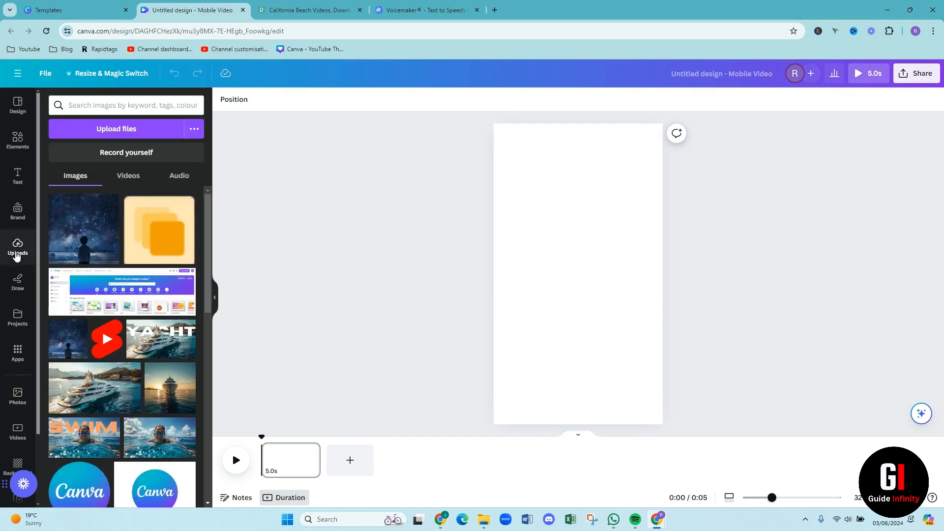
pyautogui.click(106, 130)
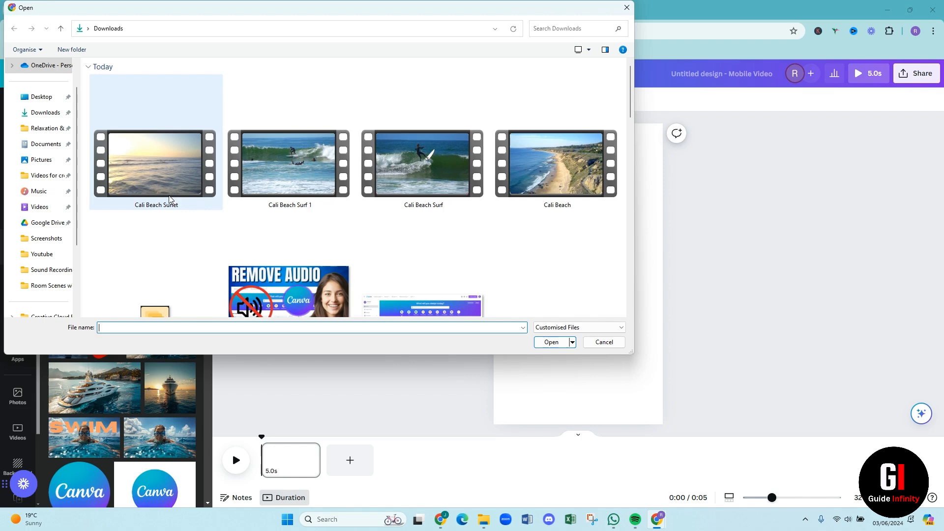
pyautogui.click(139, 180)
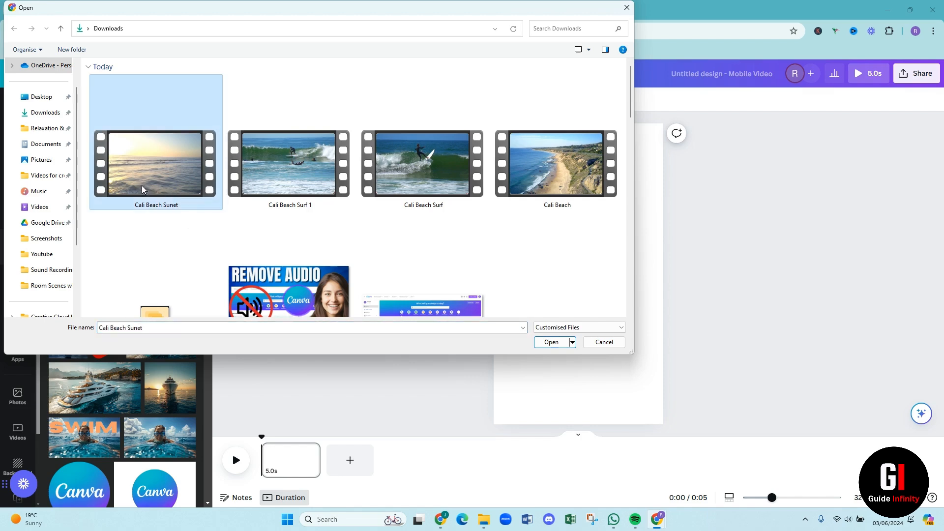
pyautogui.keyDown('ctrl'); pyautogui.click(259, 199); pyautogui.keyUp('ctrl')
pyautogui.keyDown('ctrl'); pyautogui.click(411, 204); pyautogui.keyUp('ctrl')
pyautogui.keyDown('ctrl'); pyautogui.click(567, 191); pyautogui.keyUp('ctrl')
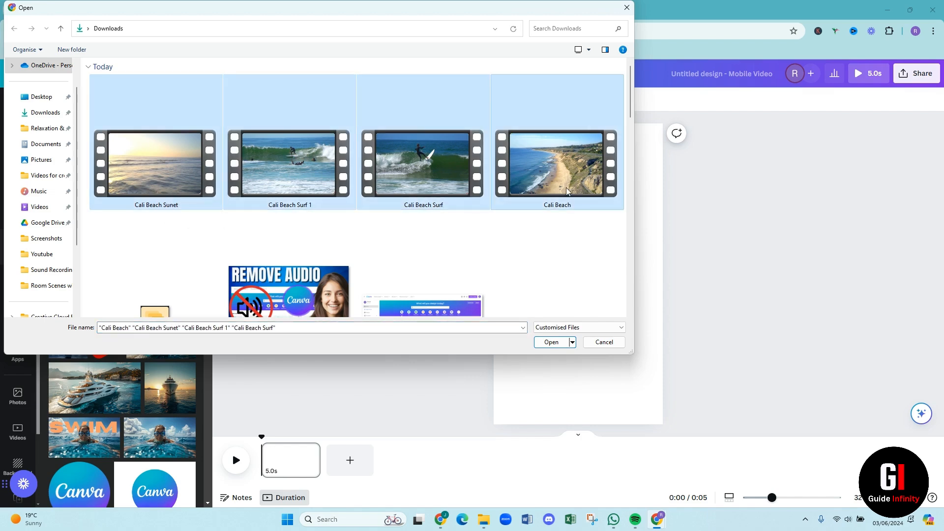
pyautogui.click(561, 347)
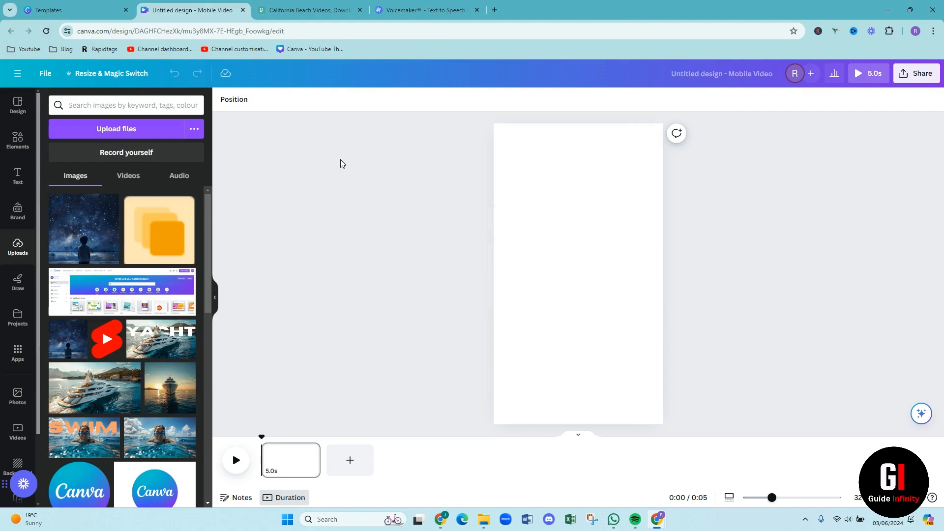
# Switch to Pexels and view the rocky coastline video among the free California beach videos as a download source
pyautogui.click(290, 10)
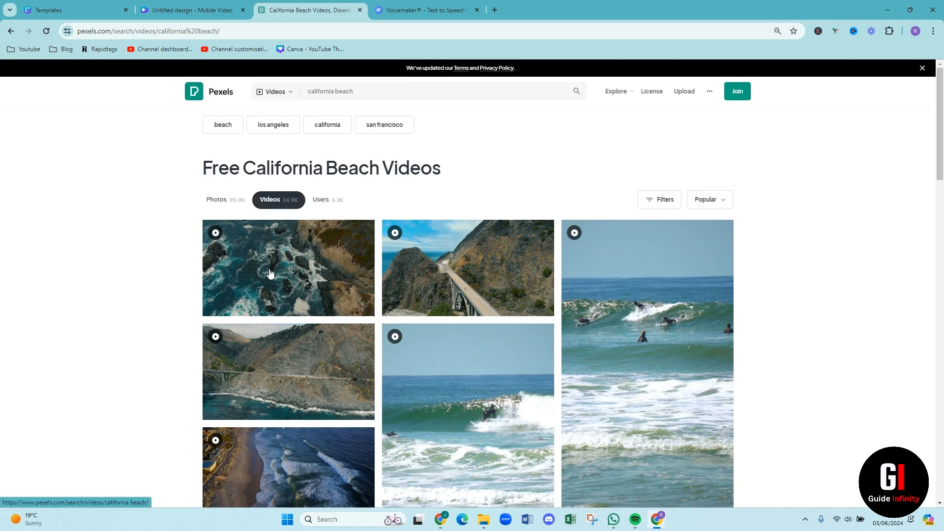
pyautogui.moveTo(271, 273)
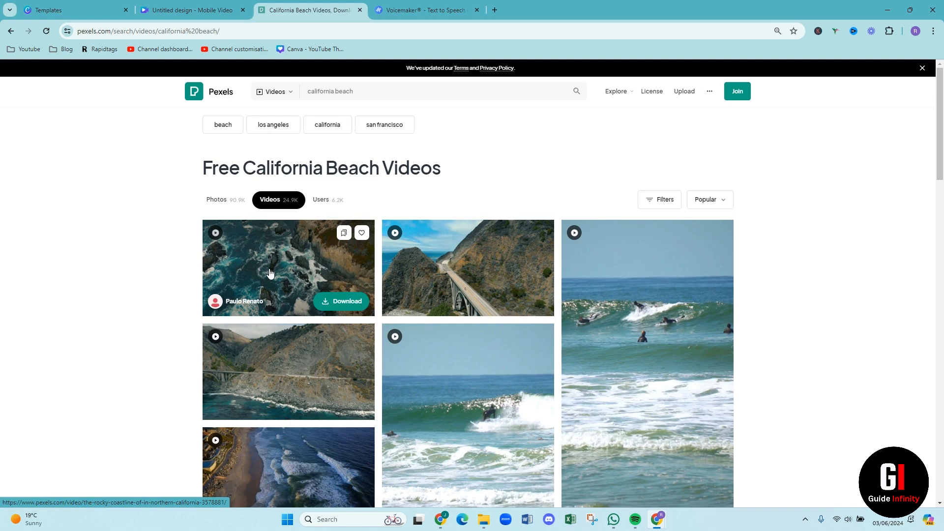
pyautogui.click(268, 283)
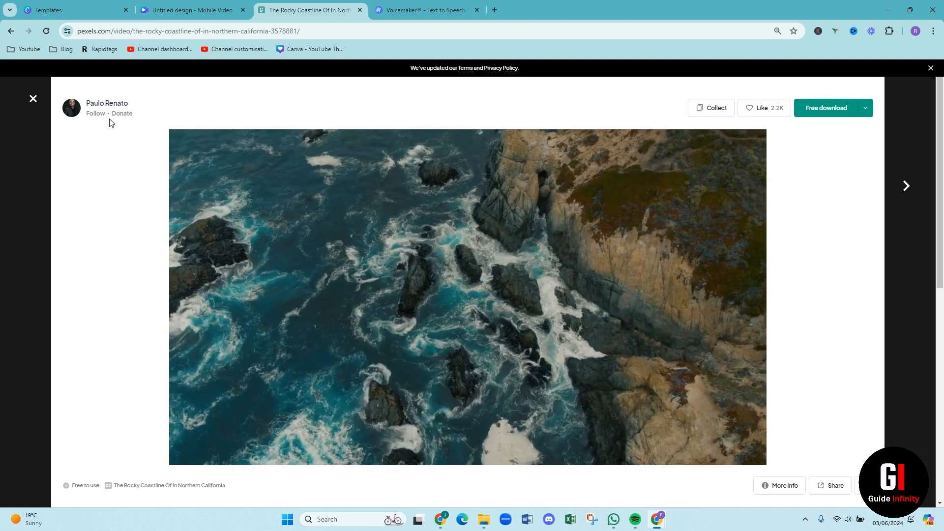
pyautogui.click(33, 98)
pyautogui.moveTo(358, 279)
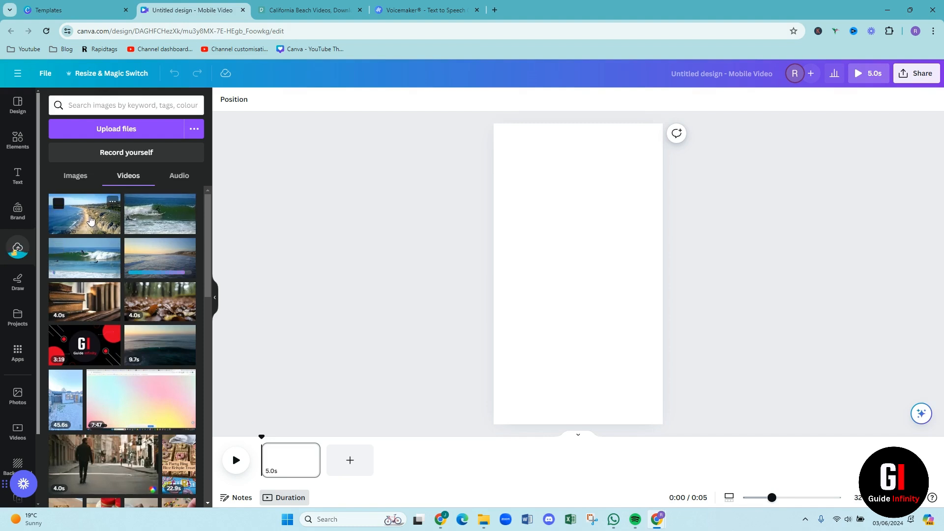
# Add the uploaded Cali Beach coastline video to the blank page
pyautogui.click(90, 220)
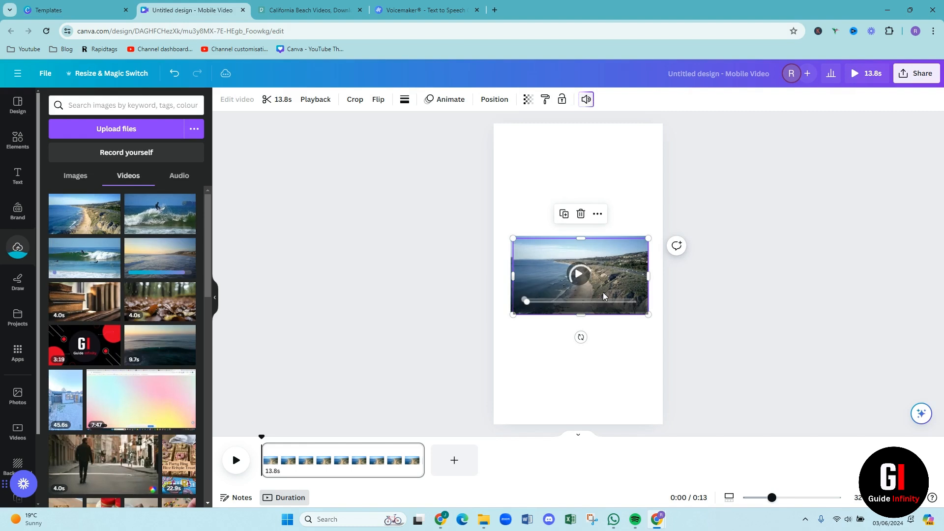
pyautogui.press('Delete')
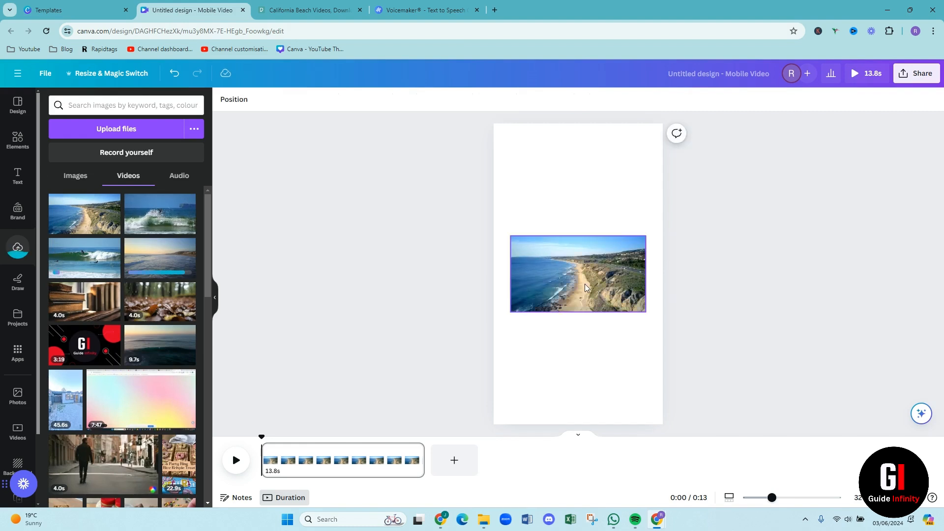
pyautogui.click(585, 287)
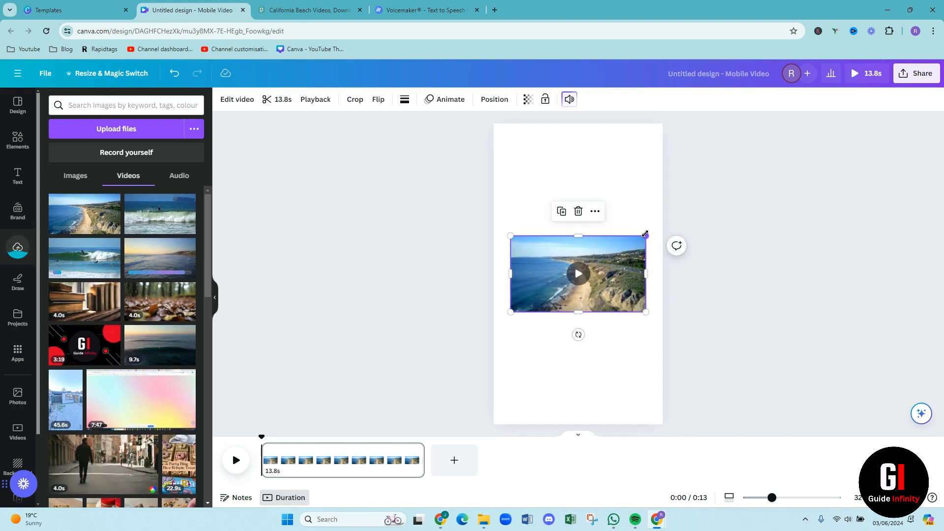
# Enlarge and reposition the coastline video until it fills the whole vertical page, and preview its playback
pyautogui.moveTo(646, 235); pyautogui.dragTo(713, 198)
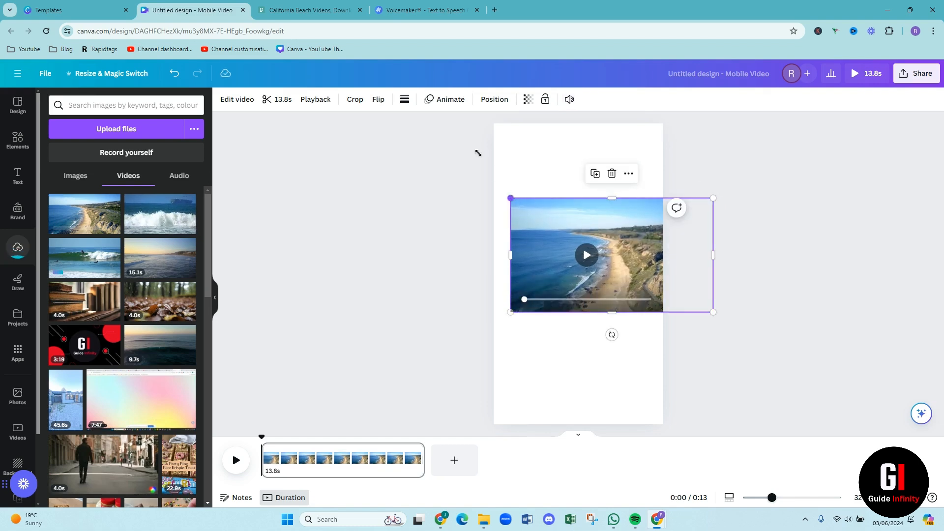
pyautogui.moveTo(478, 153); pyautogui.dragTo(336, 132)
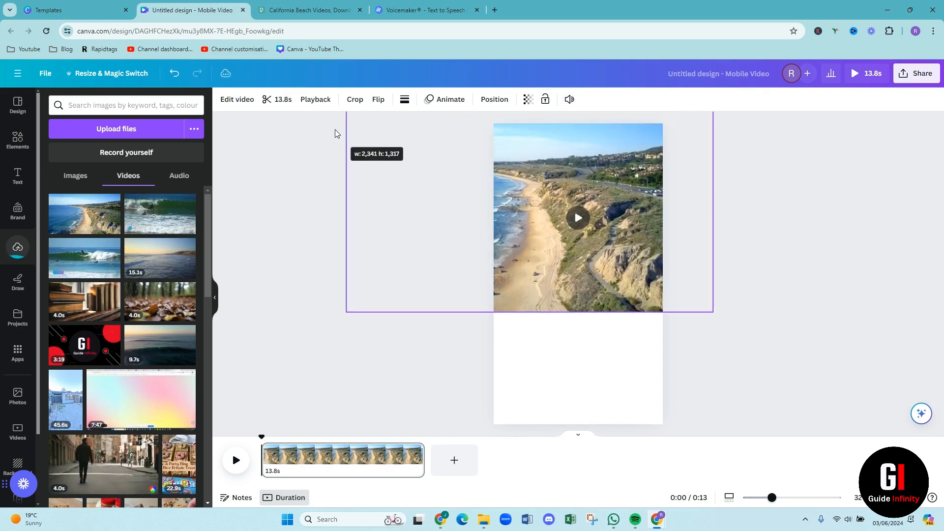
pyautogui.moveTo(581, 270); pyautogui.dragTo(615, 271)
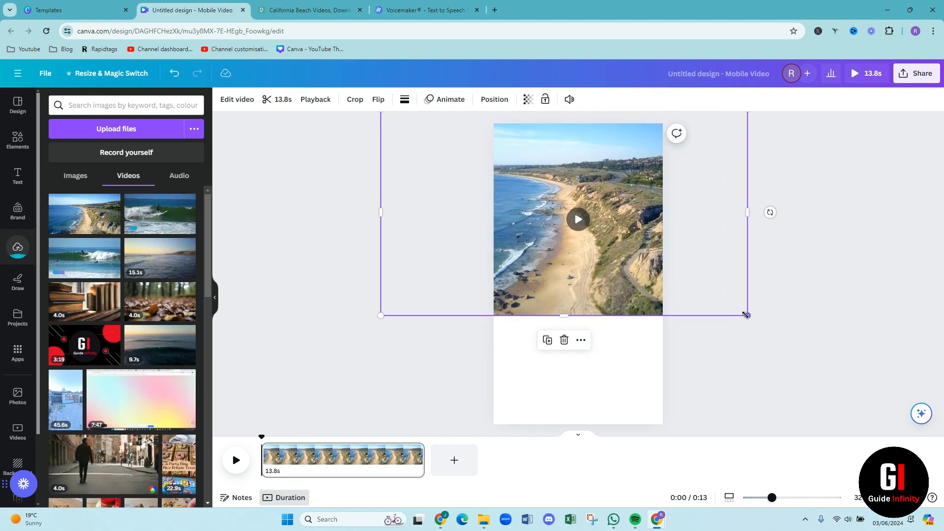
pyautogui.moveTo(746, 314); pyautogui.dragTo(835, 365)
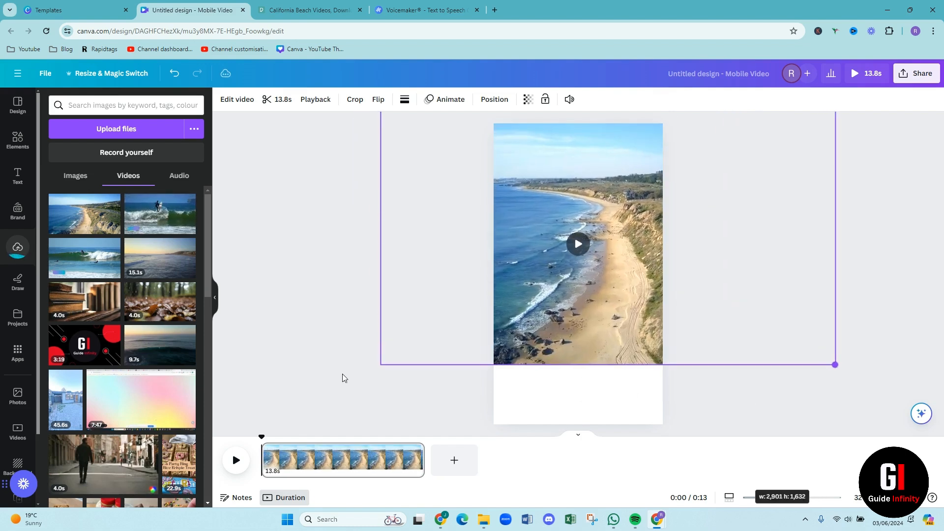
pyautogui.moveTo(380, 363); pyautogui.dragTo(281, 460)
pyautogui.moveTo(575, 339); pyautogui.dragTo(621, 338)
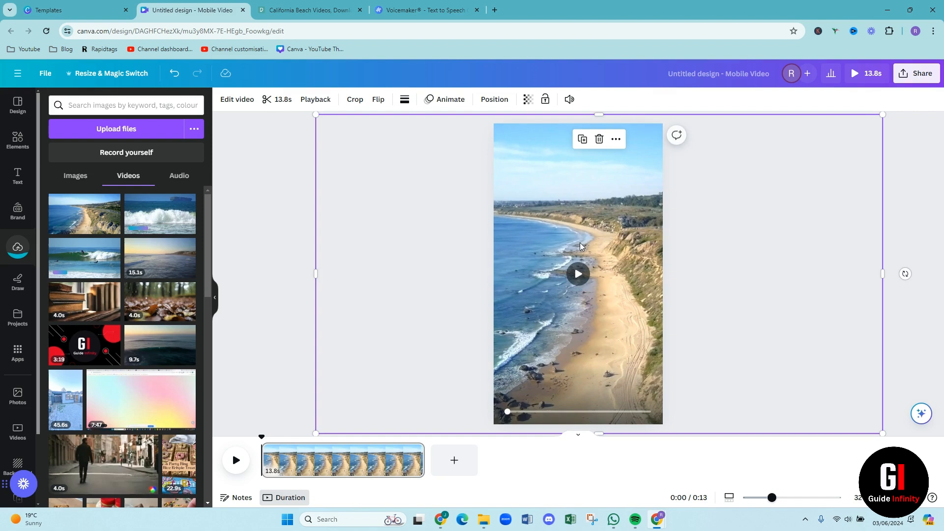
pyautogui.click(579, 276)
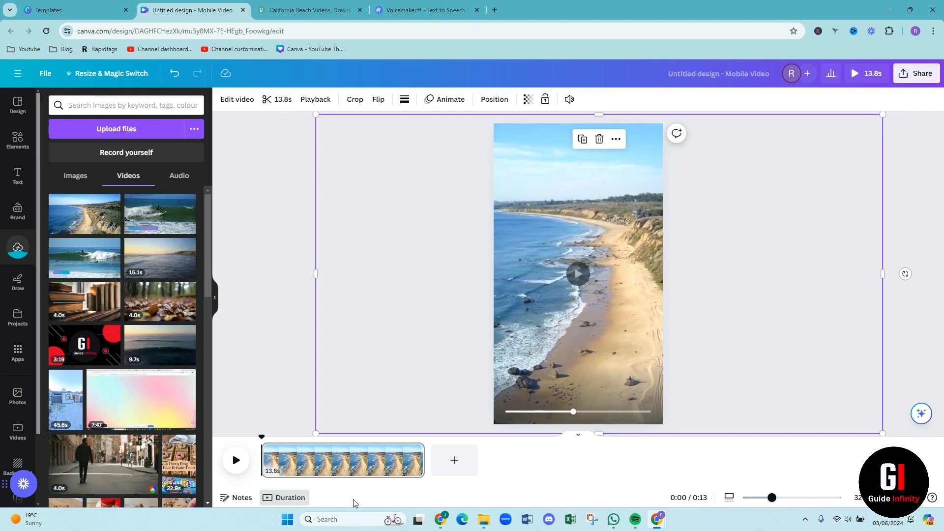
# Trim the end of the coastline clip in the timeline to a length of 3.5 s
pyautogui.click(337, 468)
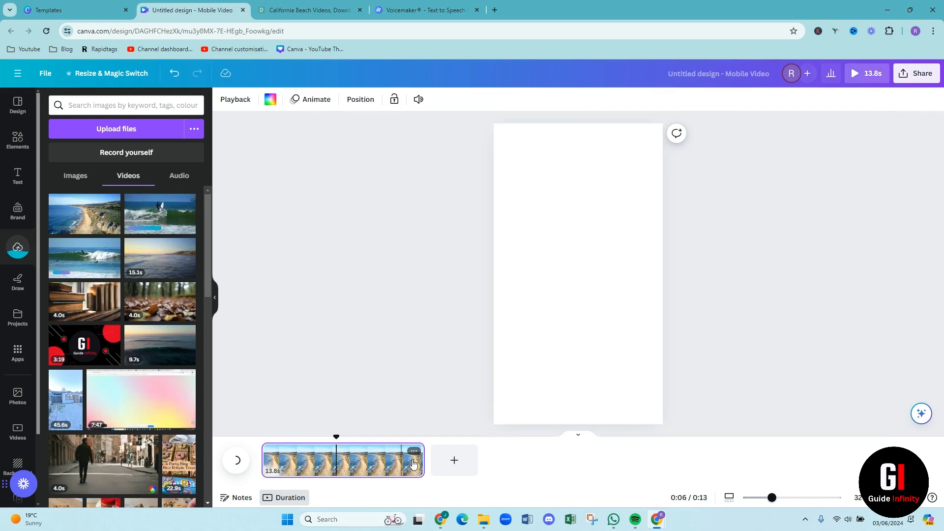
pyautogui.moveTo(421, 460); pyautogui.dragTo(299, 465)
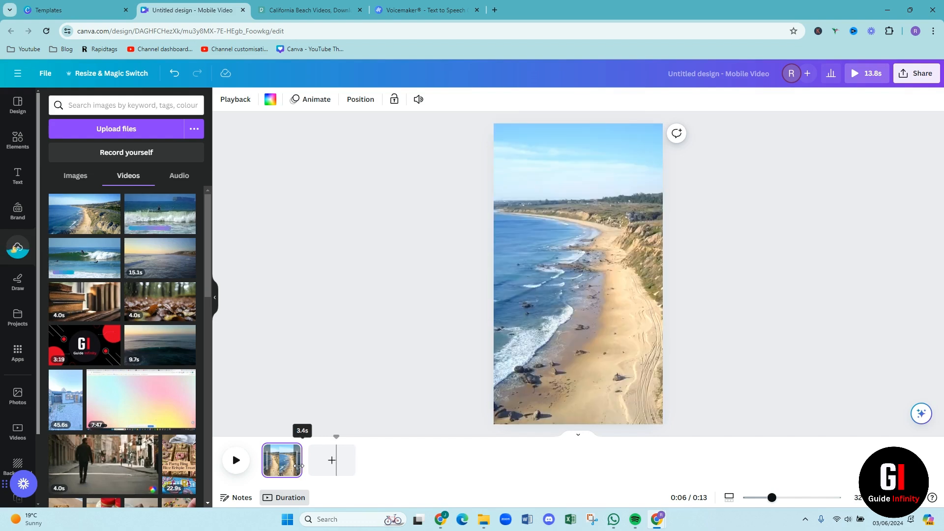
pyautogui.moveTo(299, 466); pyautogui.dragTo(300, 466)
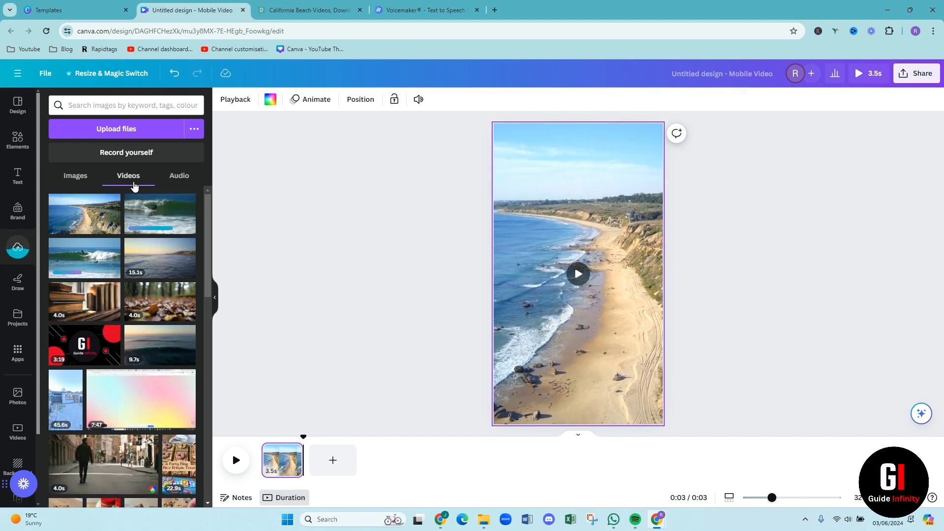
# Add a heading over the video reading "The best thing about California is..."
pyautogui.click(19, 185)
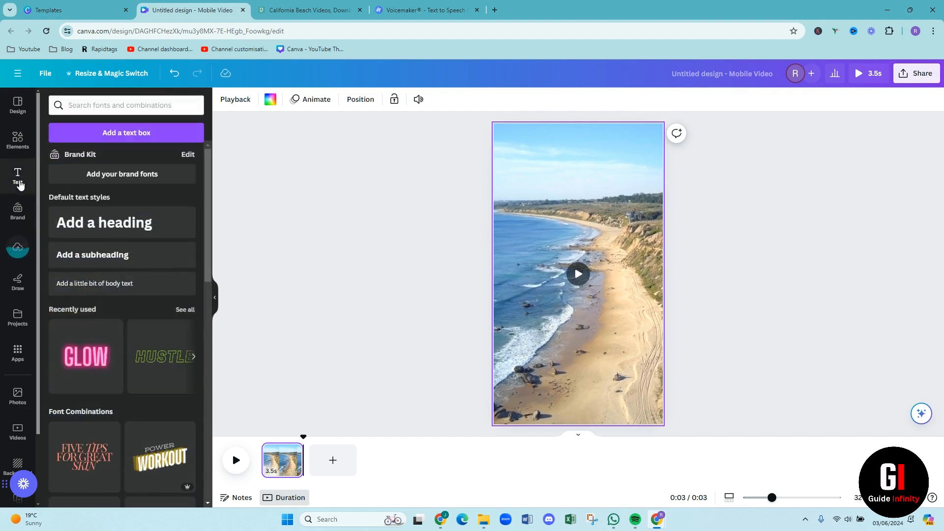
pyautogui.click(103, 230)
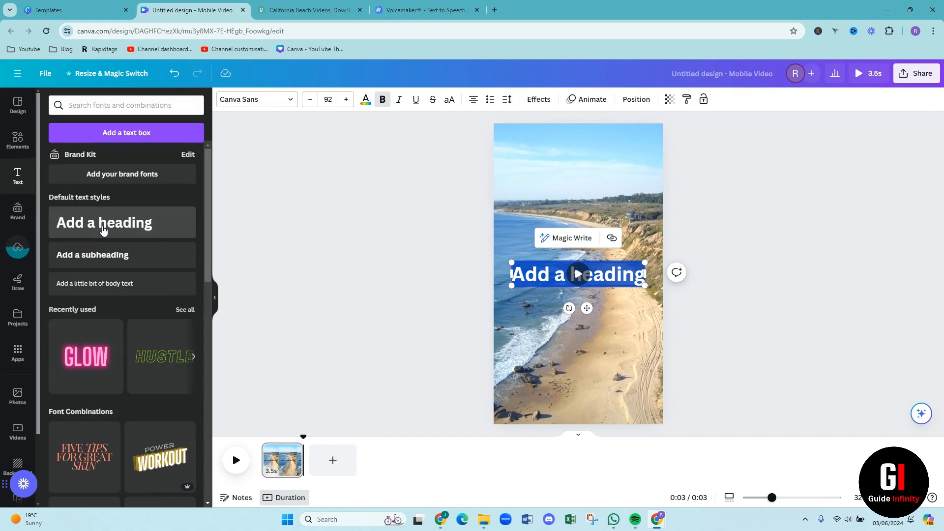
pyautogui.write('The bes')
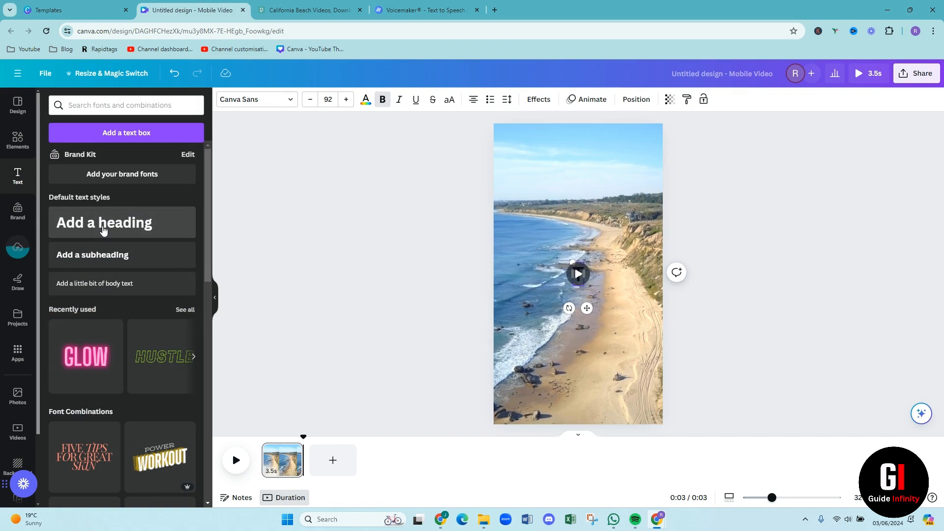
pyautogui.write('t thing')
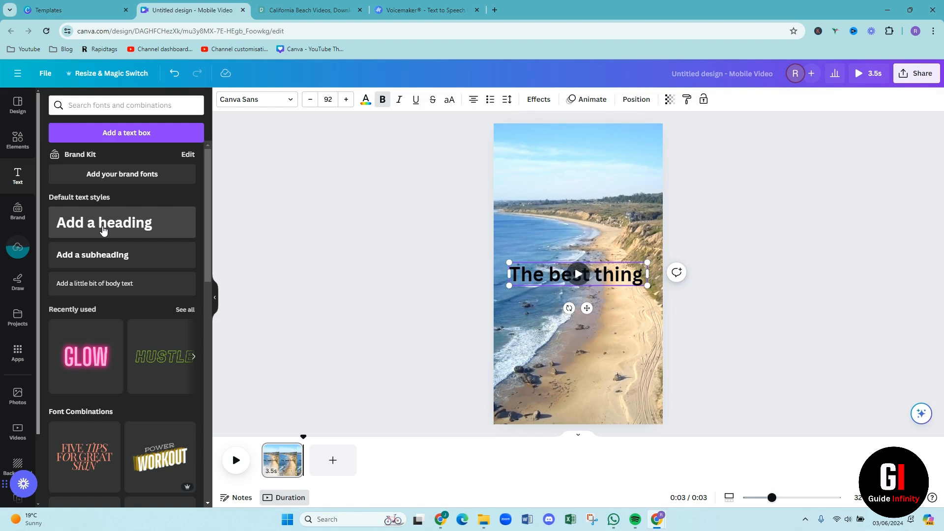
pyautogui.write(' about')
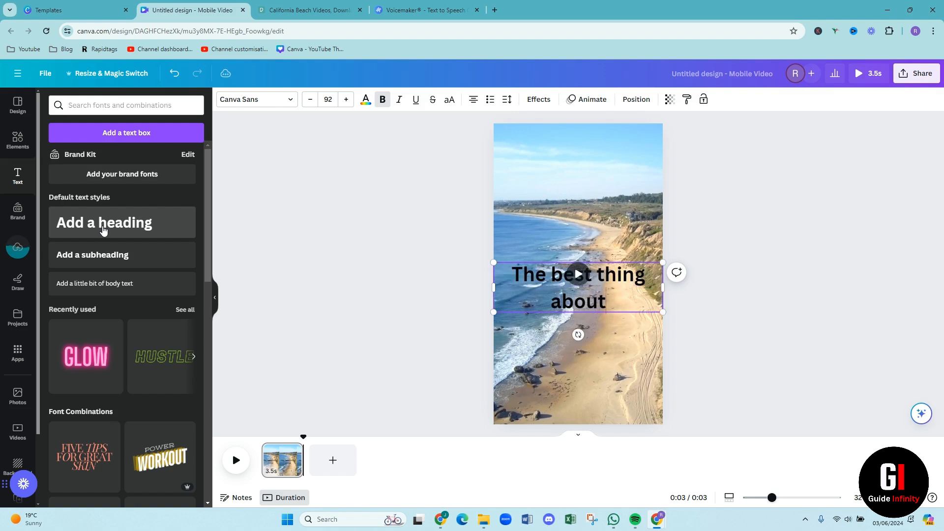
pyautogui.press('Return')
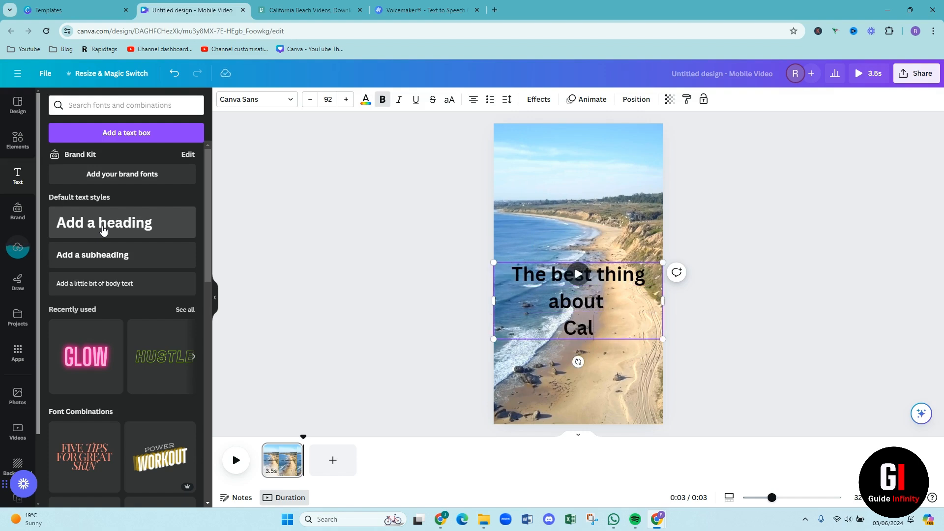
pyautogui.write('Californa')
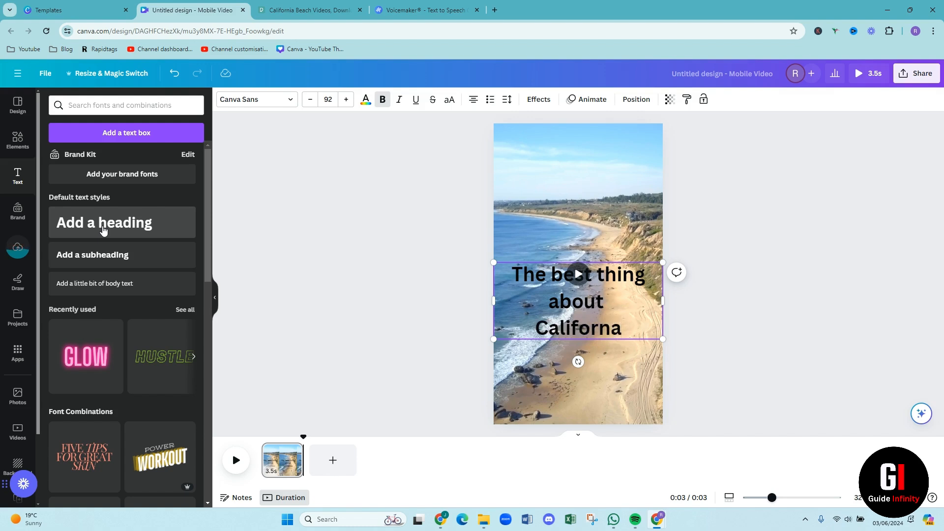
pyautogui.press('BackSpace')
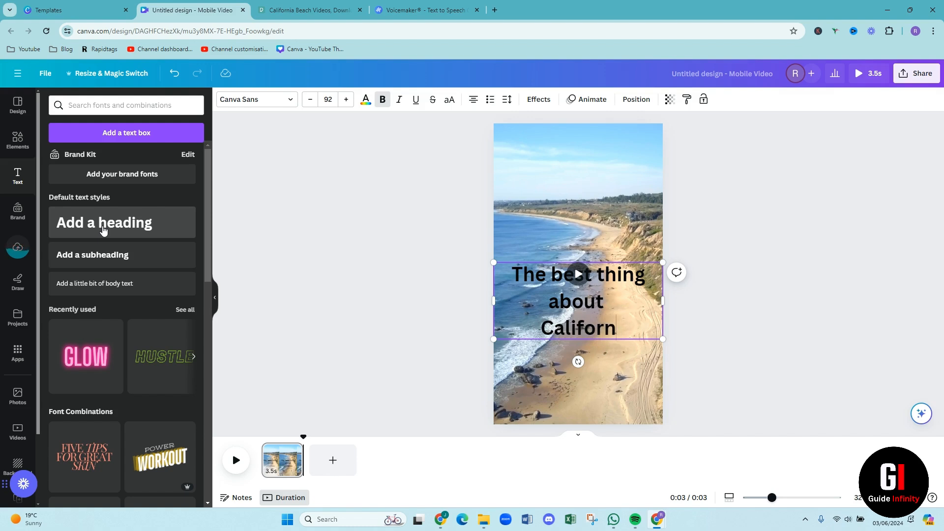
pyautogui.write('iai')
pyautogui.press('BackSpace')
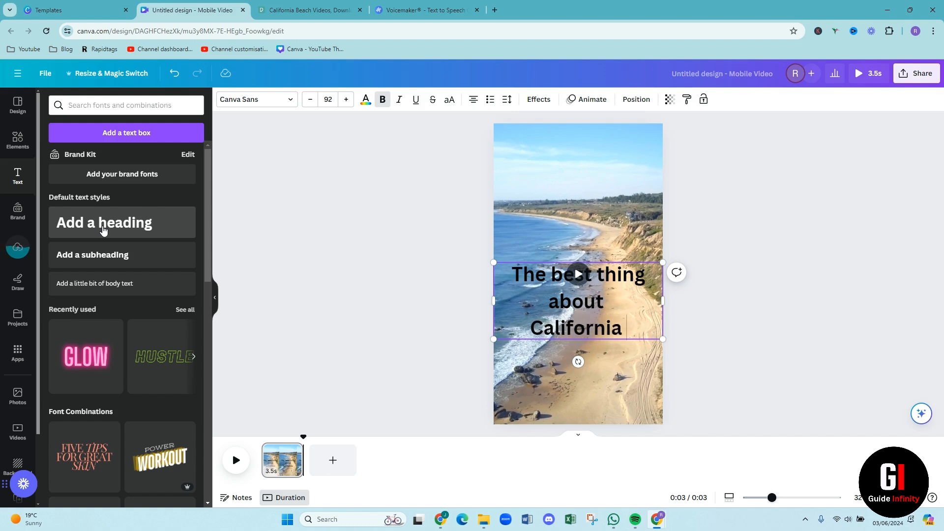
pyautogui.write('is...')
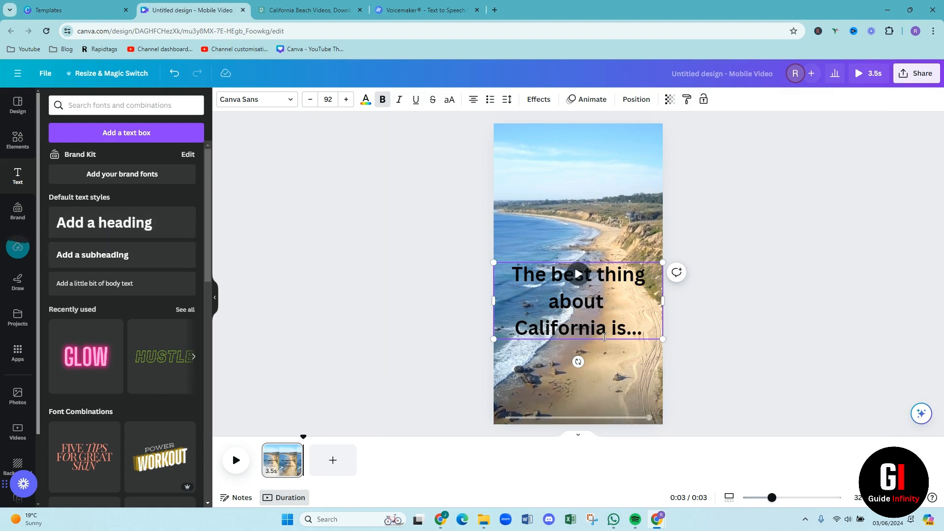
pyautogui.tripleClick(547, 290)
pyautogui.click(462, 324)
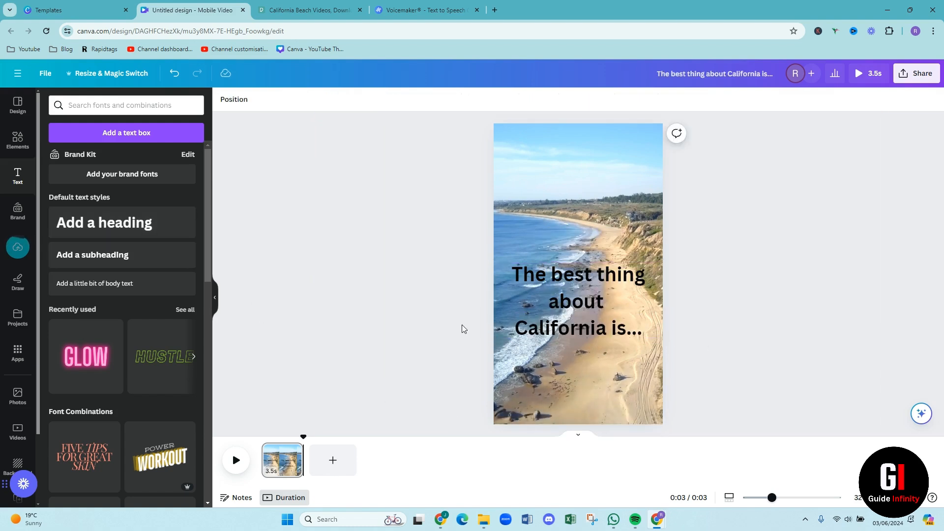
# Move the heading up into the sky area of the video and set its font to Anton
pyautogui.moveTo(515, 318); pyautogui.dragTo(521, 200)
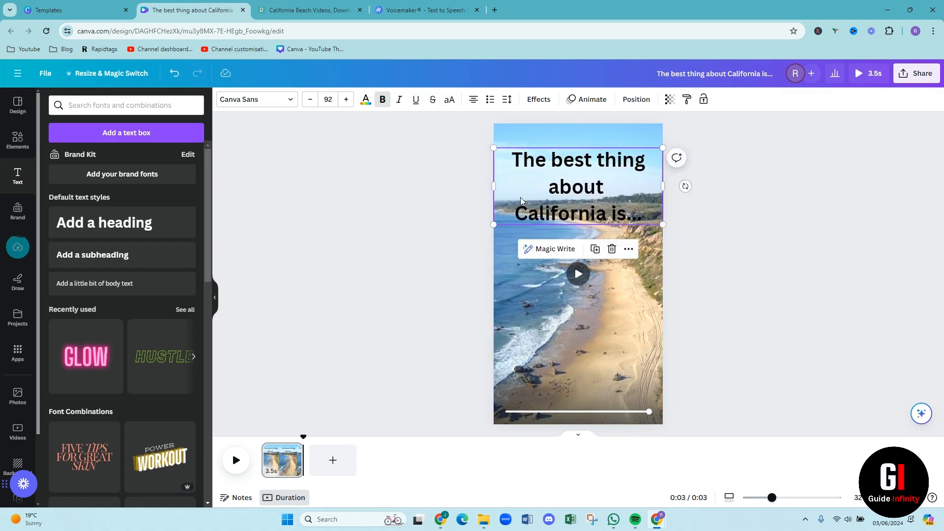
pyautogui.click(238, 100)
pyautogui.click(111, 372)
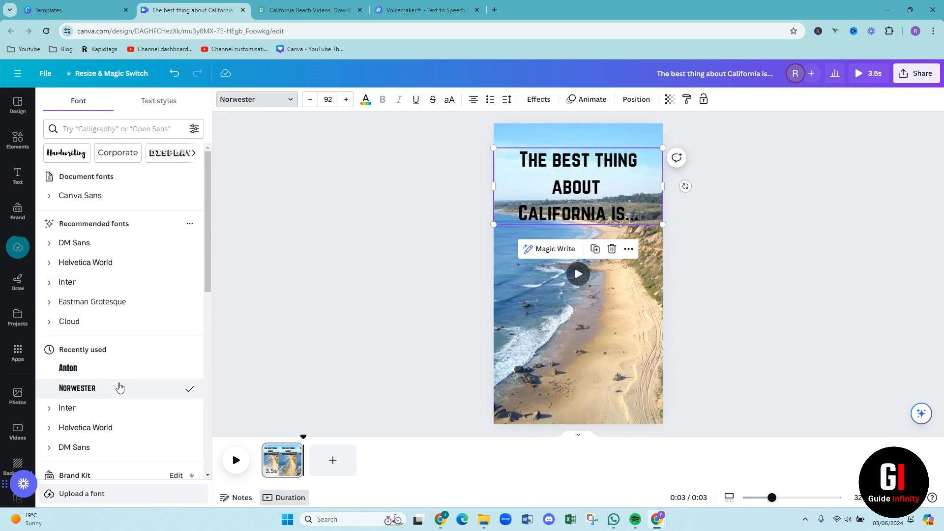
pyautogui.click(99, 369)
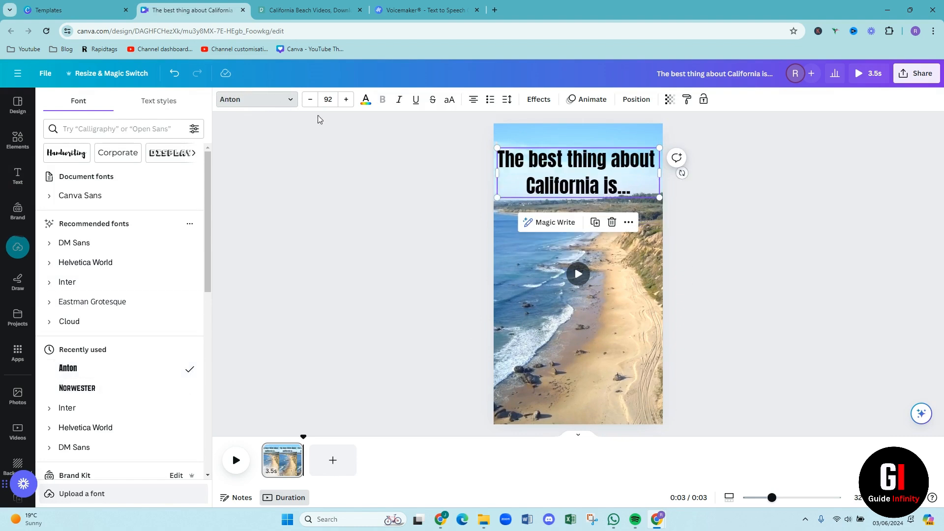
# Reduce the heading's font size to 87 and colour its text dark blue
pyautogui.click(310, 100)
pyautogui.click(311, 100)
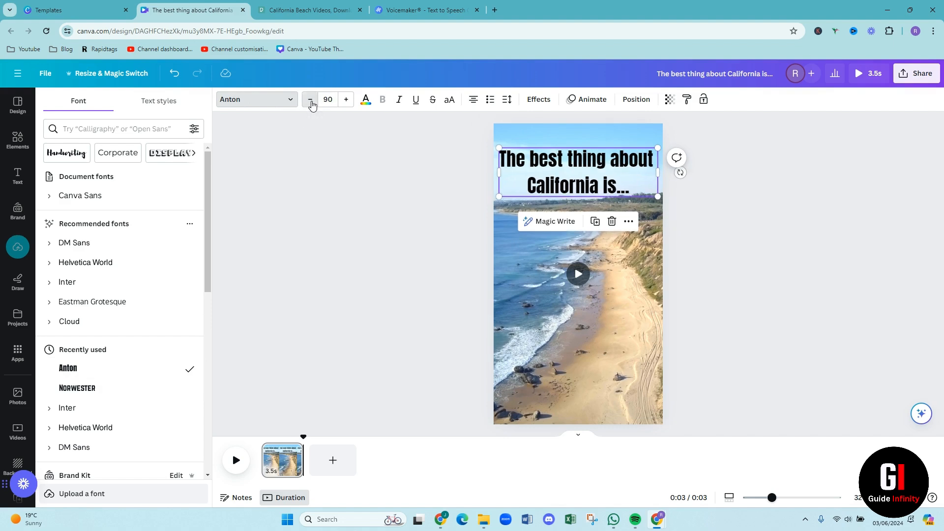
pyautogui.click(310, 100)
pyautogui.click(310, 100)
pyautogui.click(310, 100)
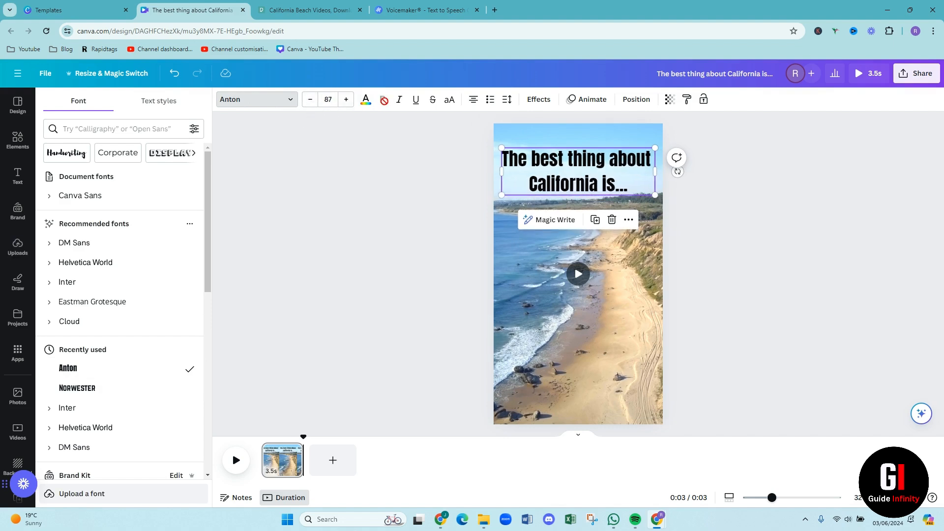
pyautogui.click(366, 100)
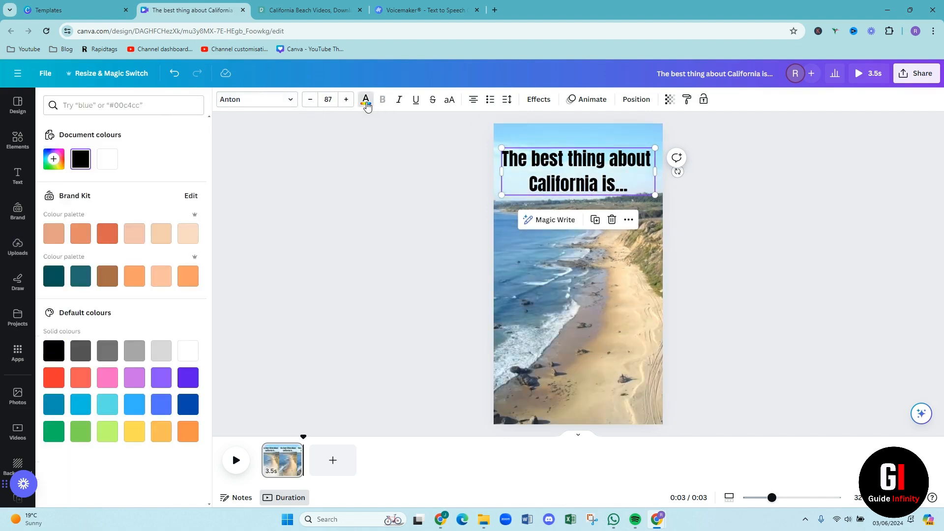
pyautogui.click(108, 234)
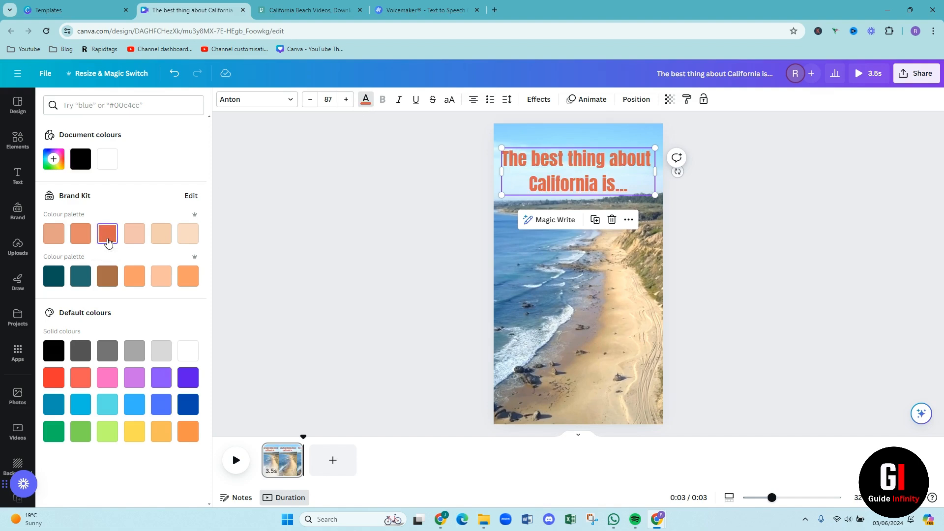
pyautogui.click(181, 402)
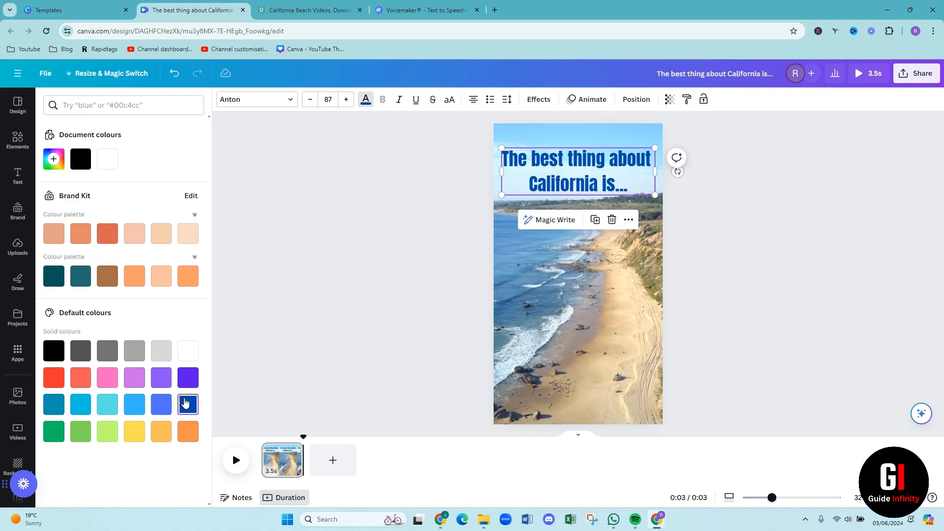
pyautogui.click(338, 190)
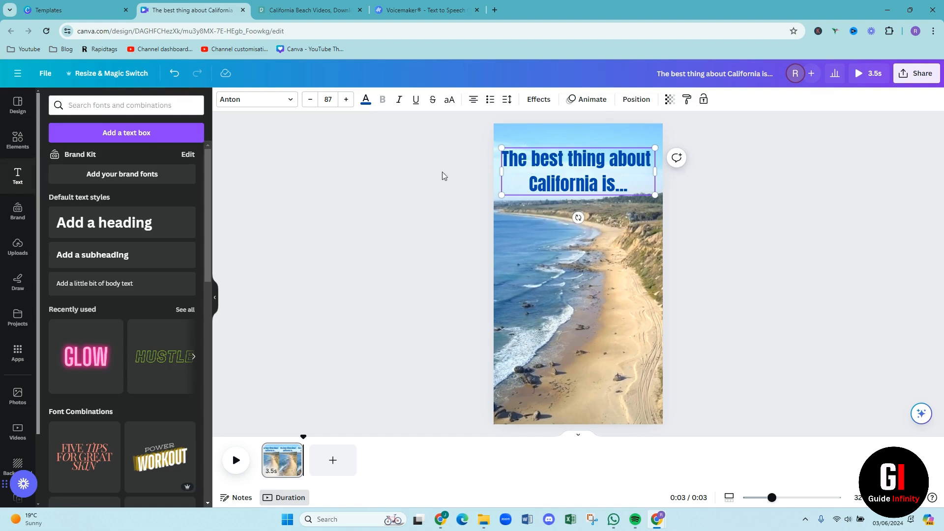
pyautogui.click(418, 178)
# Apply the Background effect to the heading and make the background orange
pyautogui.click(539, 178)
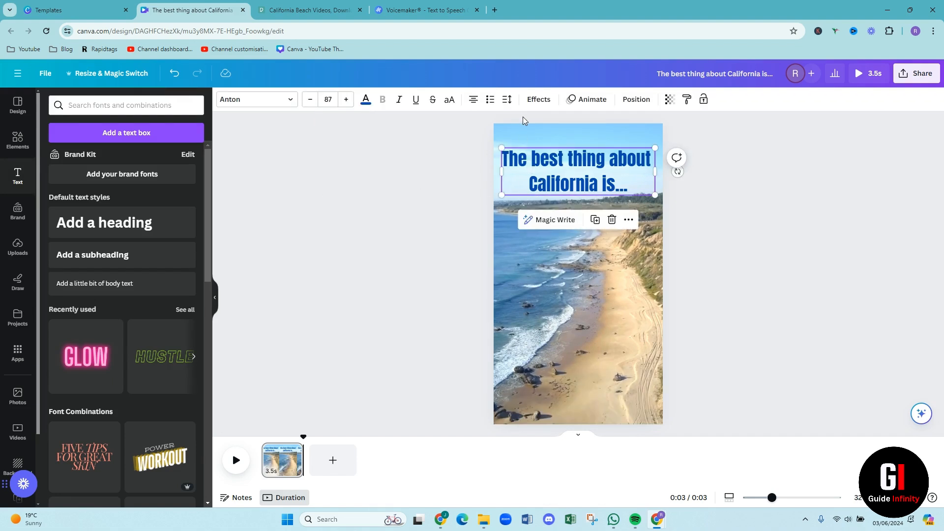
pyautogui.click(548, 104)
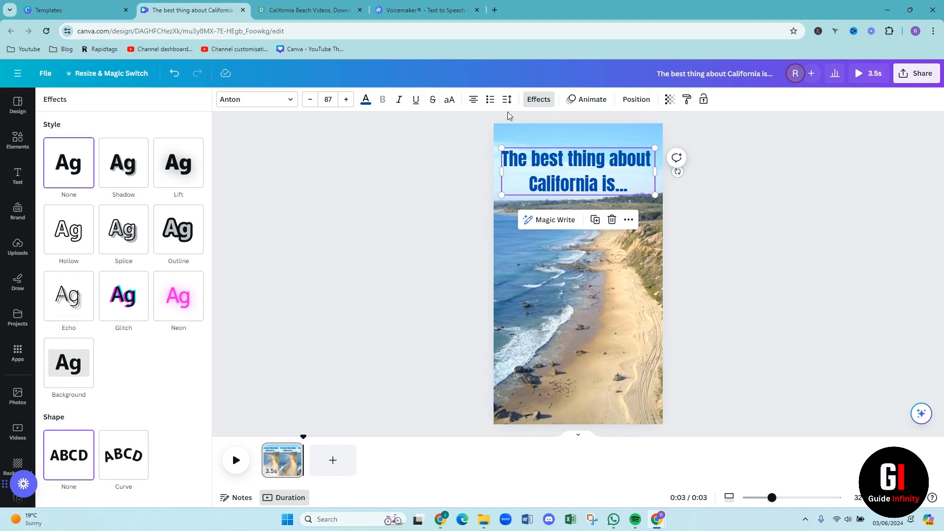
pyautogui.click(68, 379)
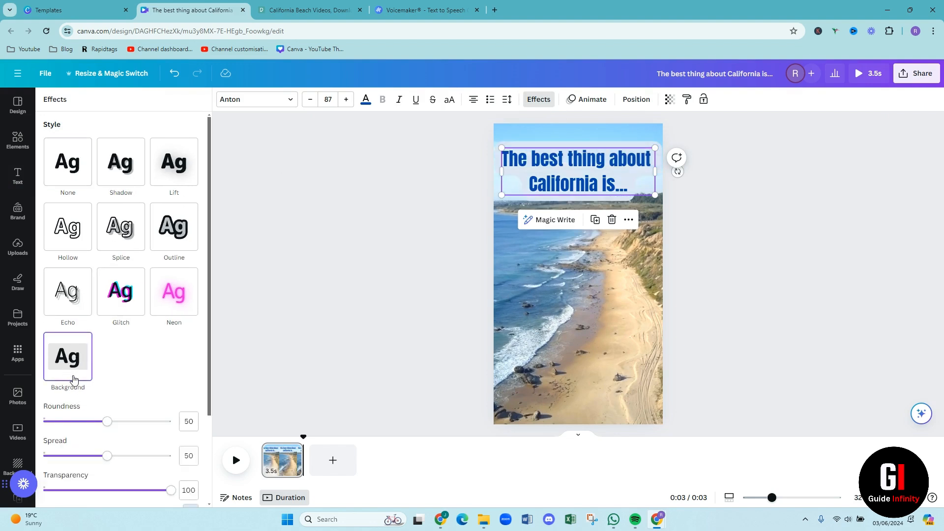
pyautogui.scroll(-2, 154, 379)
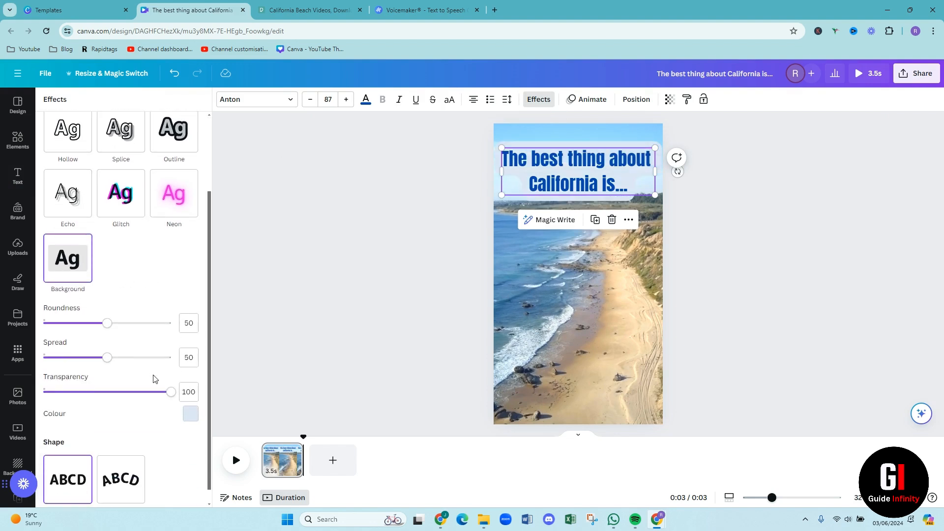
pyautogui.click(191, 415)
pyautogui.scroll(-2, 148, 334)
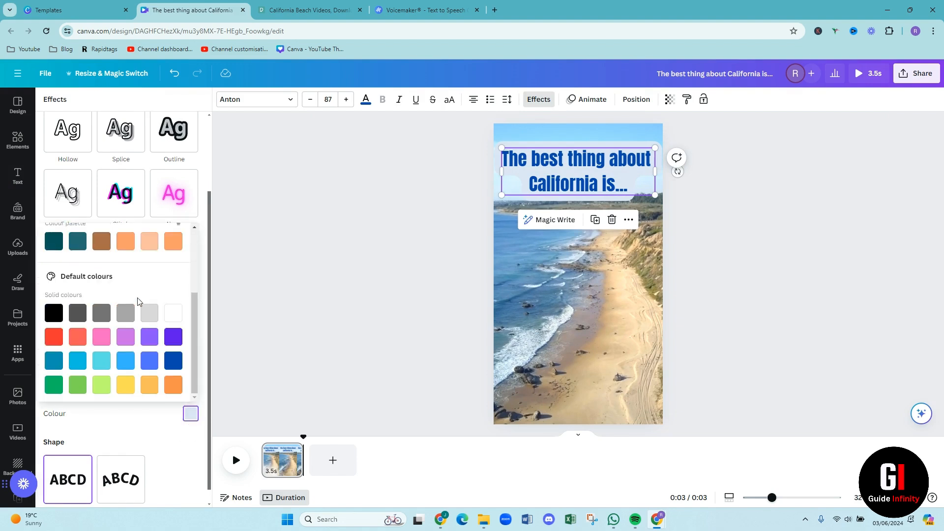
pyautogui.click(121, 361)
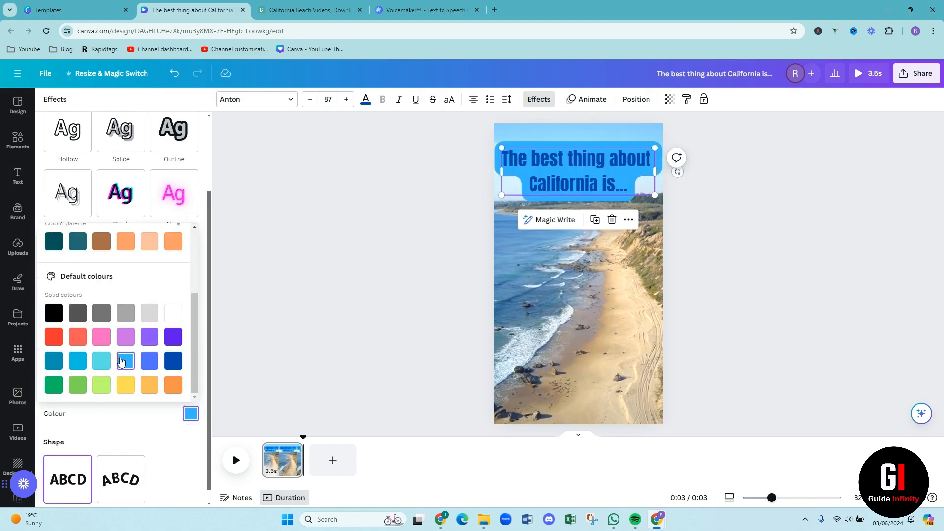
pyautogui.click(167, 385)
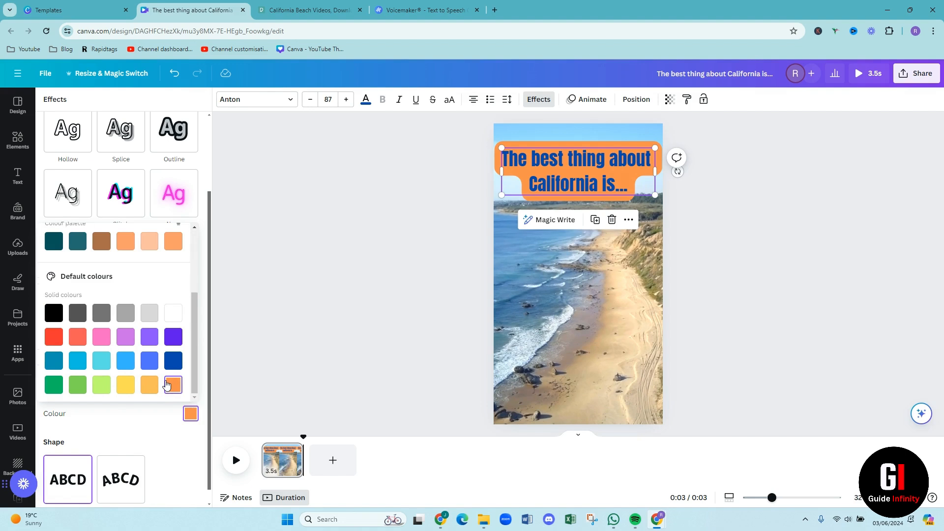
pyautogui.scroll(4, 147, 340)
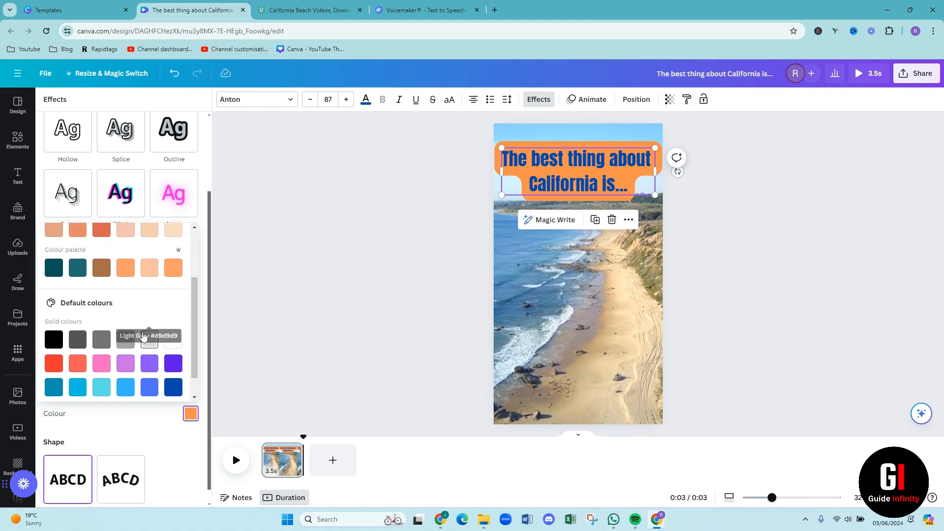
pyautogui.click(126, 434)
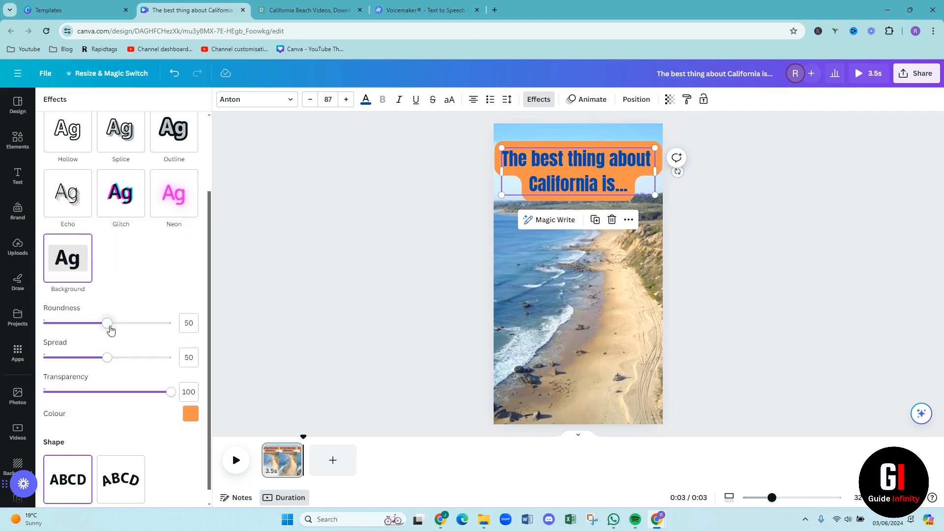
# Set the heading background's roundness to 48, spread to 20 and transparency to 96, and preview the clip from its start
pyautogui.moveTo(111, 330); pyautogui.dragTo(69, 358)
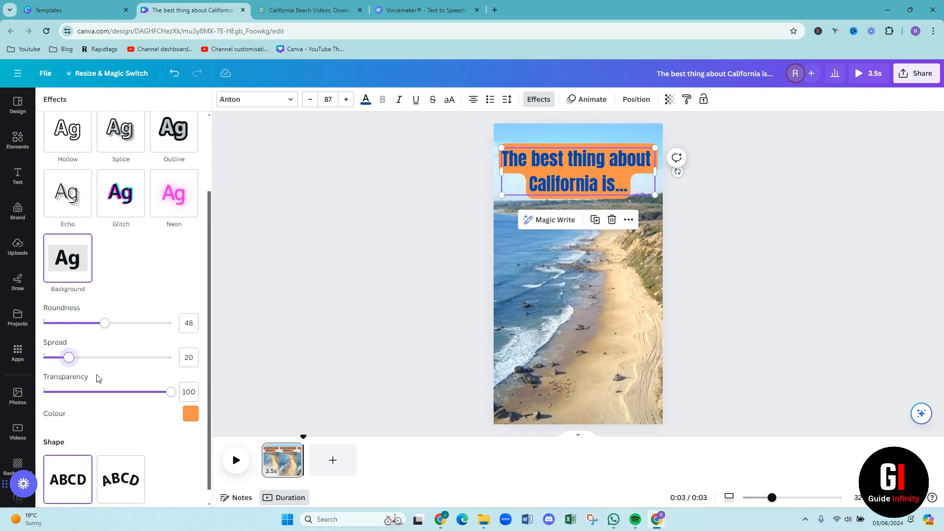
pyautogui.moveTo(171, 393); pyautogui.dragTo(148, 393)
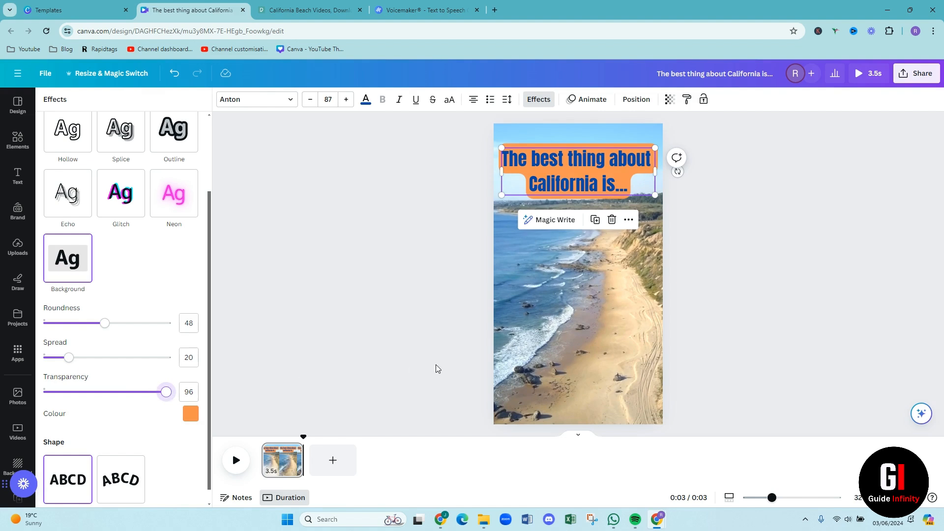
pyautogui.click(397, 353)
pyautogui.click(397, 353)
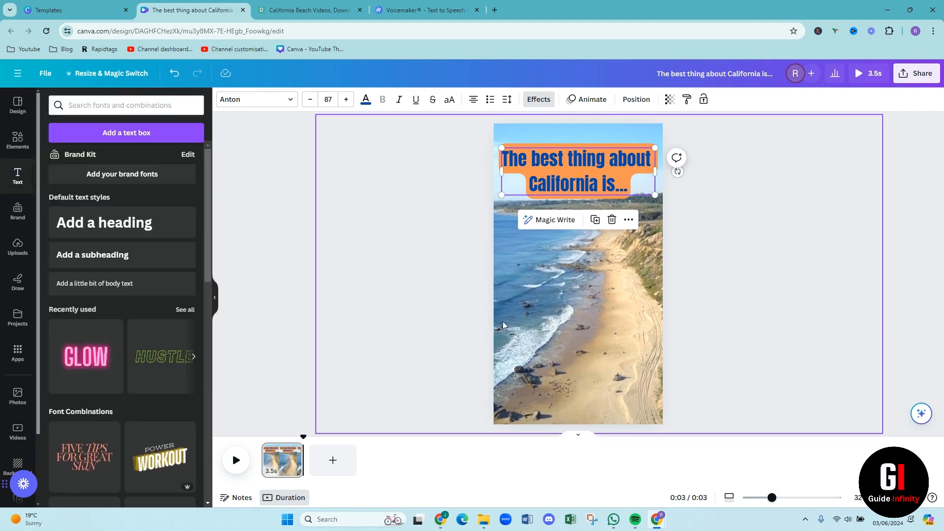
pyautogui.click(461, 323)
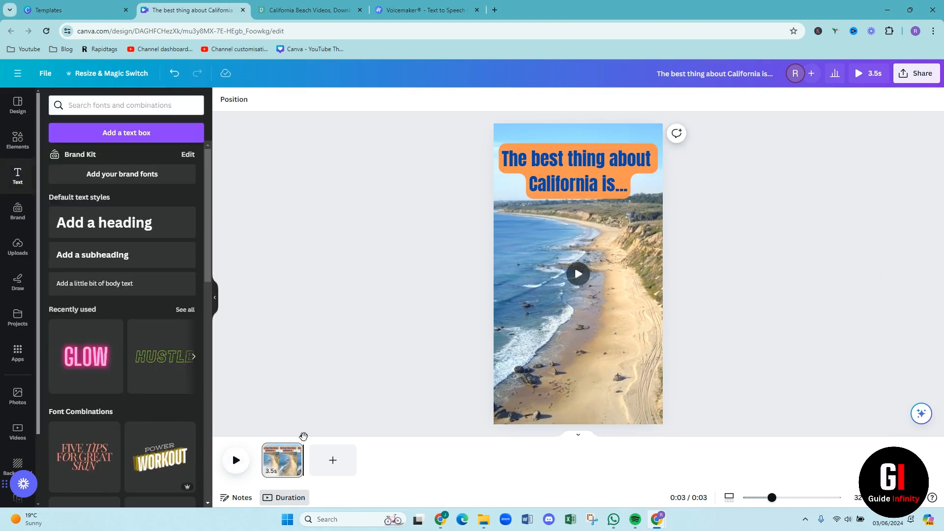
pyautogui.moveTo(304, 436); pyautogui.dragTo(267, 439)
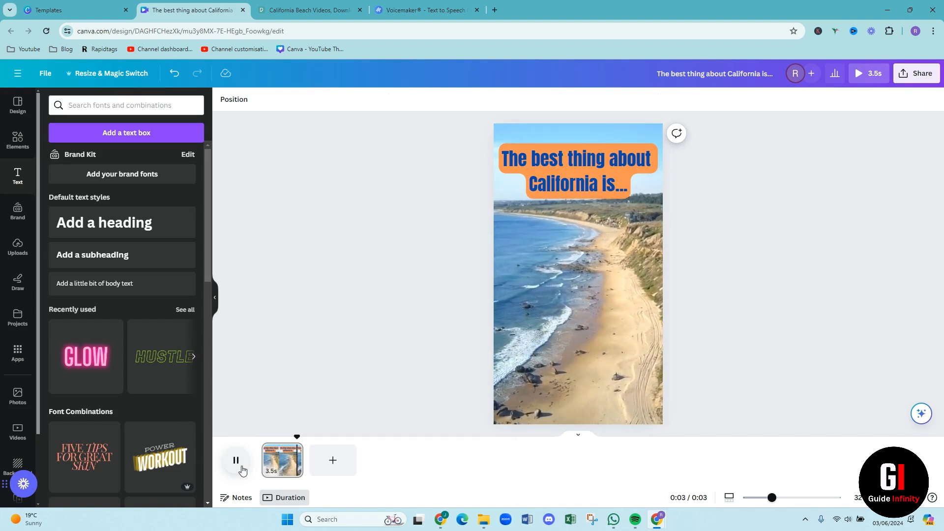
# Add a second page to the video and place the uploaded 15.1 s sunset ocean clip on it
pyautogui.click(323, 470)
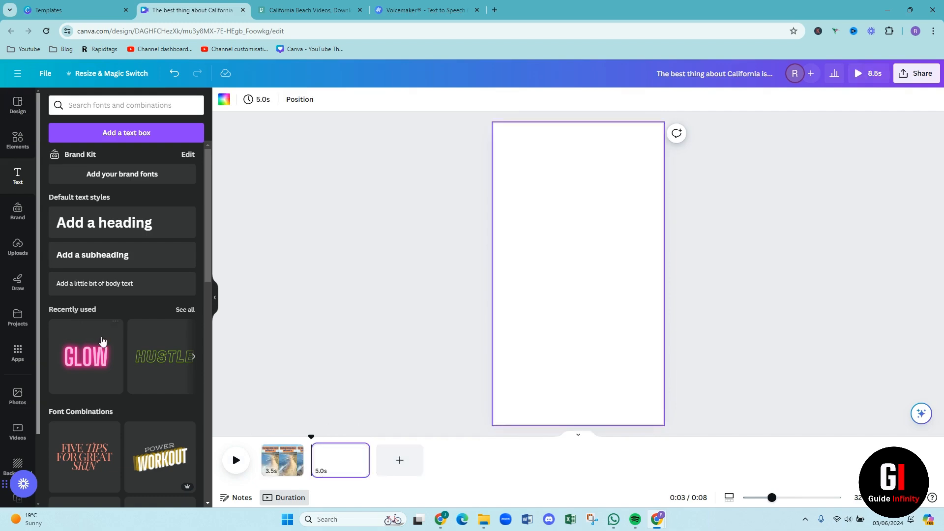
pyautogui.click(18, 248)
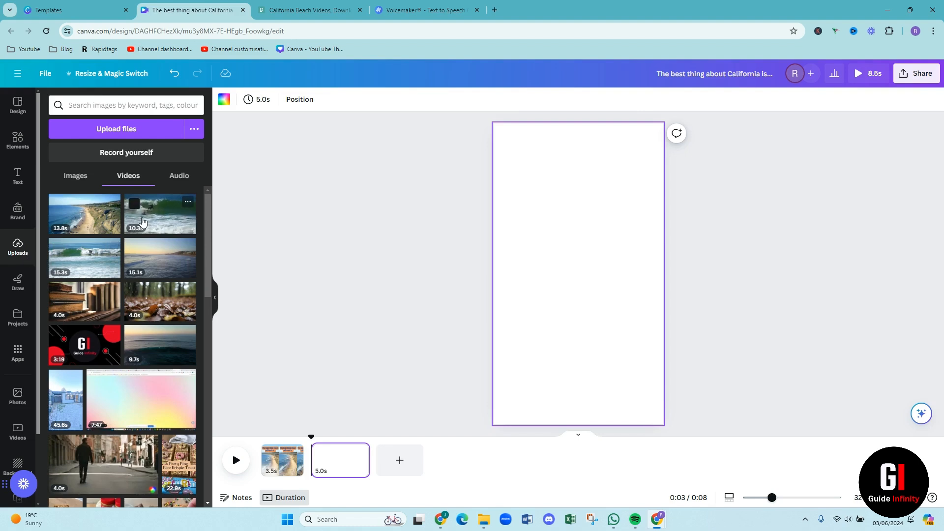
pyautogui.click(164, 272)
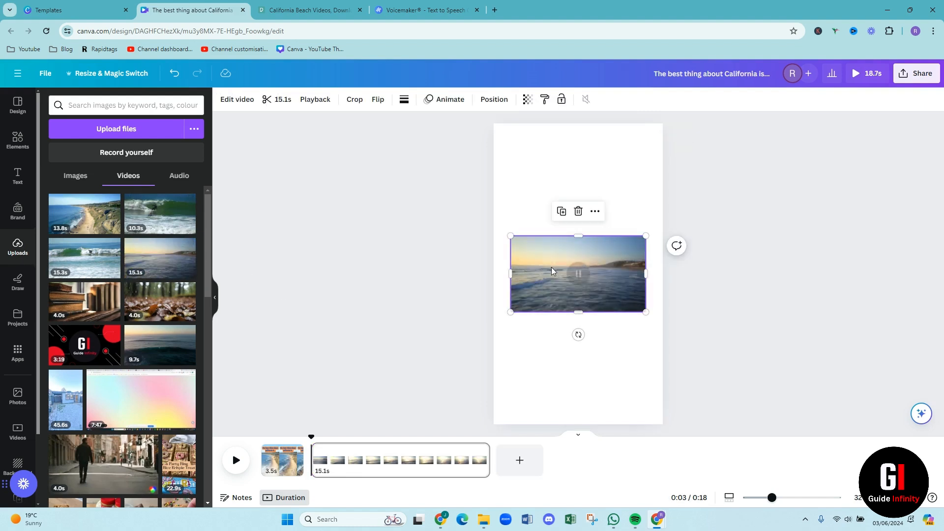
# Enlarge and reposition the sunset ocean clip until it fills the second page, and trim its end to a length of 5.3 s
pyautogui.moveTo(646, 236); pyautogui.dragTo(639, 147)
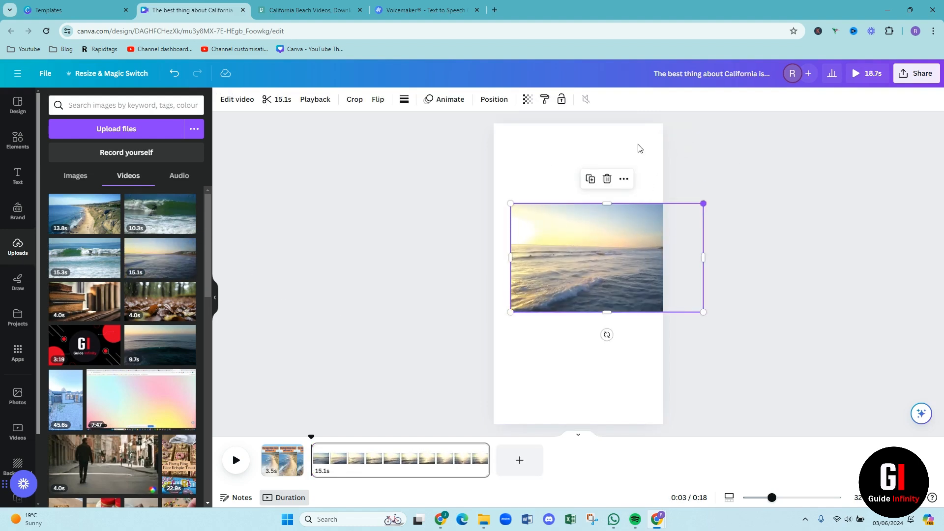
pyautogui.moveTo(511, 202); pyautogui.dragTo(437, 146)
pyautogui.moveTo(704, 311); pyautogui.dragTo(729, 495)
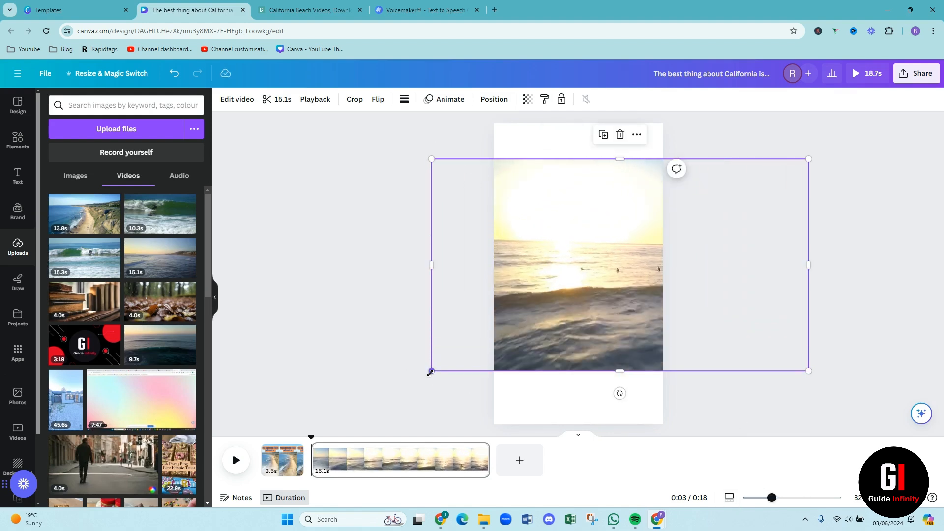
pyautogui.moveTo(431, 371); pyautogui.dragTo(335, 448)
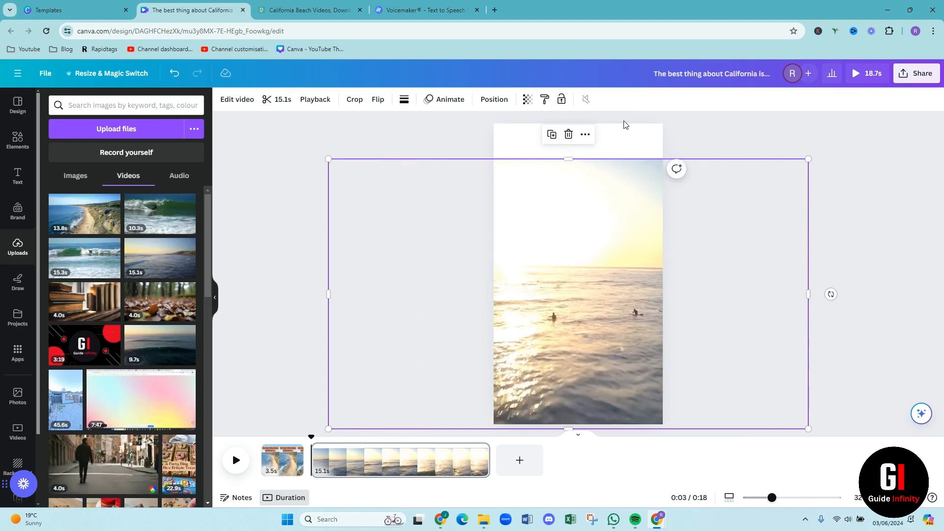
pyautogui.moveTo(566, 156); pyautogui.dragTo(563, 116)
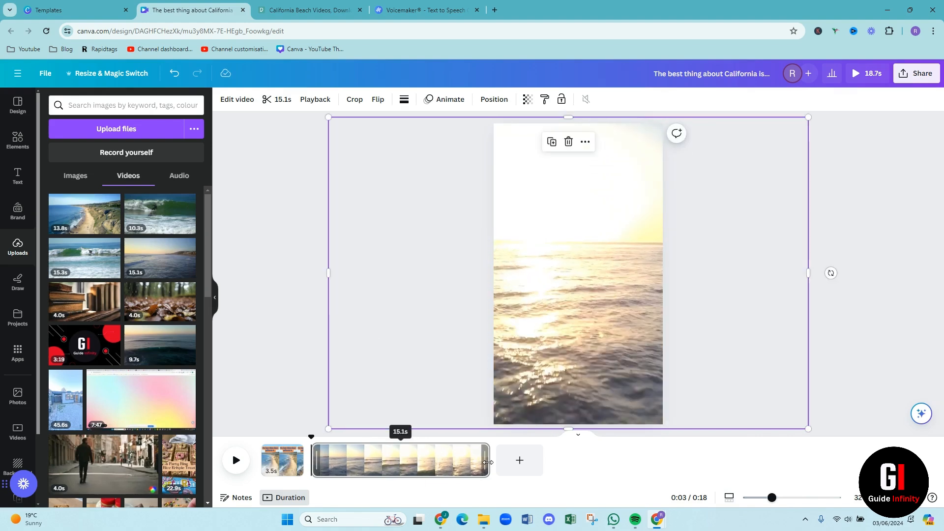
pyautogui.moveTo(487, 471); pyautogui.dragTo(372, 470)
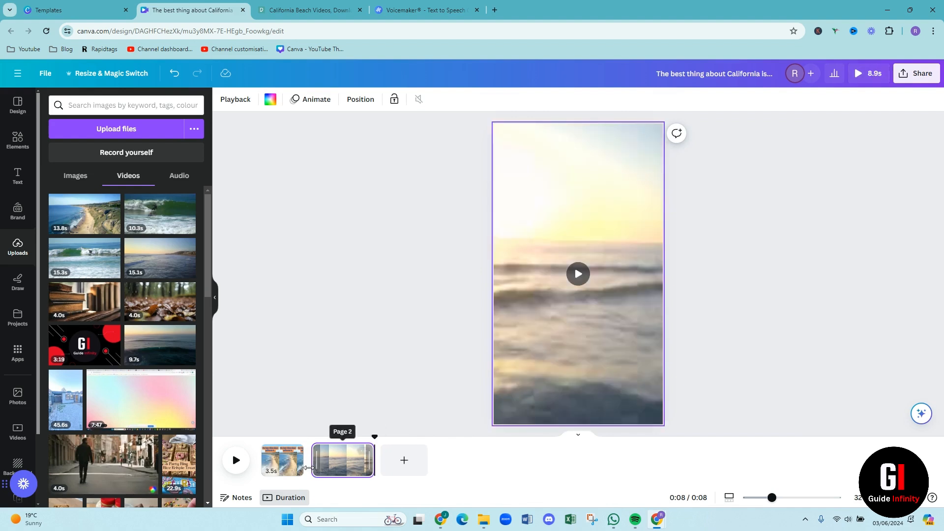
# Copy the styled heading from the first page and paste it at the start of the second page
pyautogui.click(592, 166)
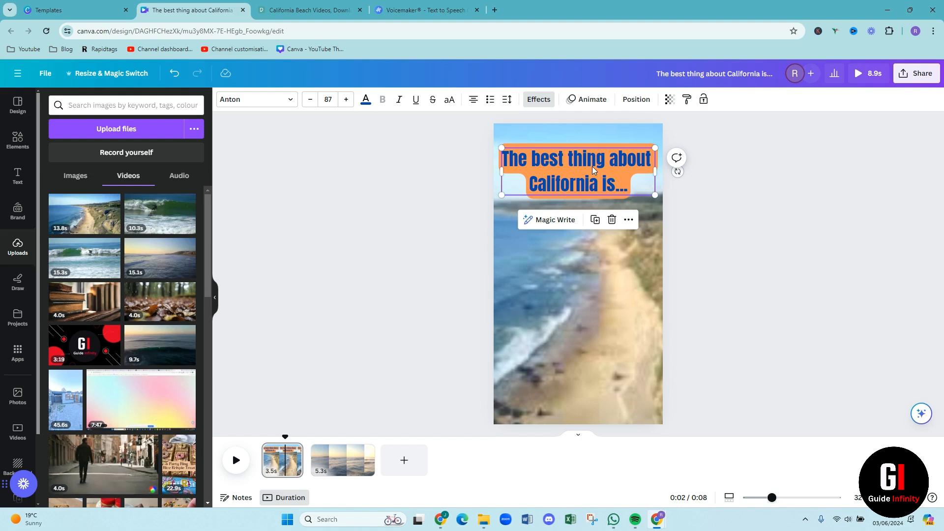
pyautogui.click(336, 464)
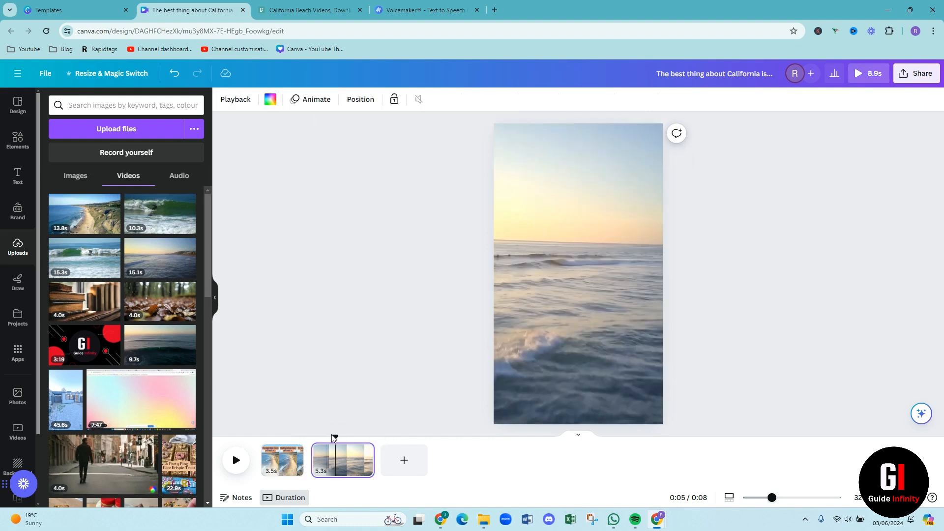
pyautogui.moveTo(333, 435); pyautogui.dragTo(308, 437)
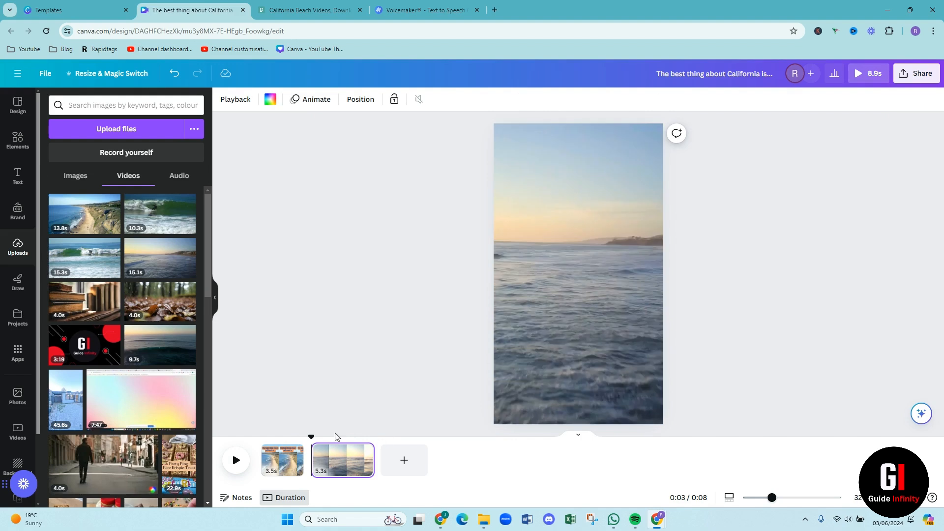
pyautogui.hotkey('ctrl', 'v')
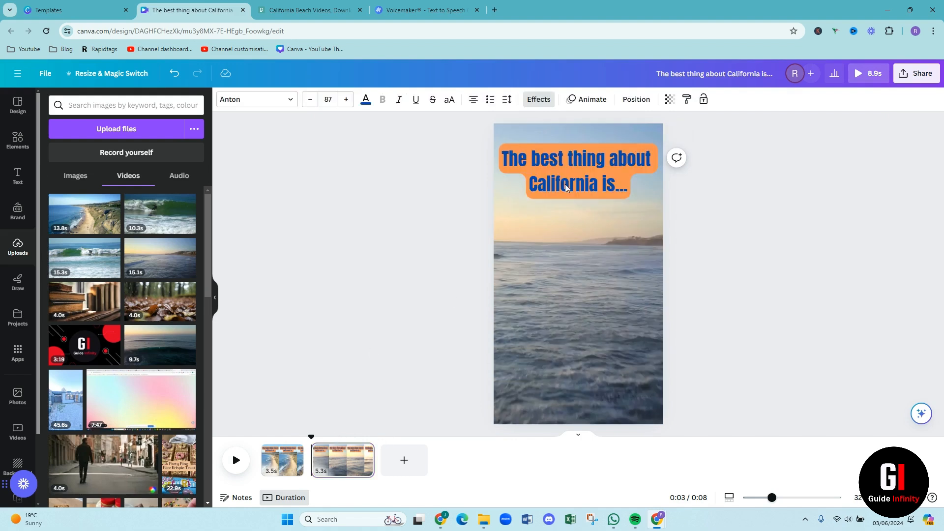
# Replace the second page's heading text with "The SUNSETS!!!!!!!" and preview the video from its start
pyautogui.doubleClick(602, 160)
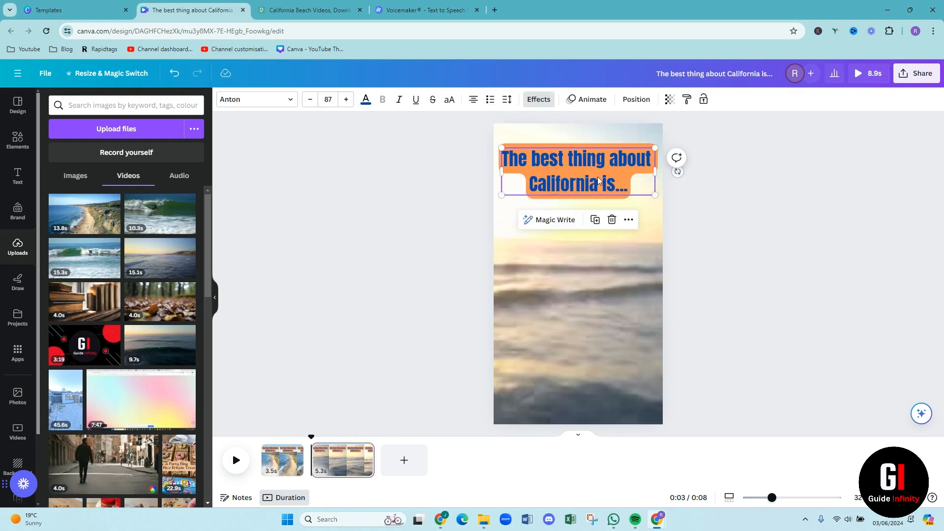
pyautogui.click(623, 183)
pyautogui.moveTo(617, 186); pyautogui.dragTo(521, 156)
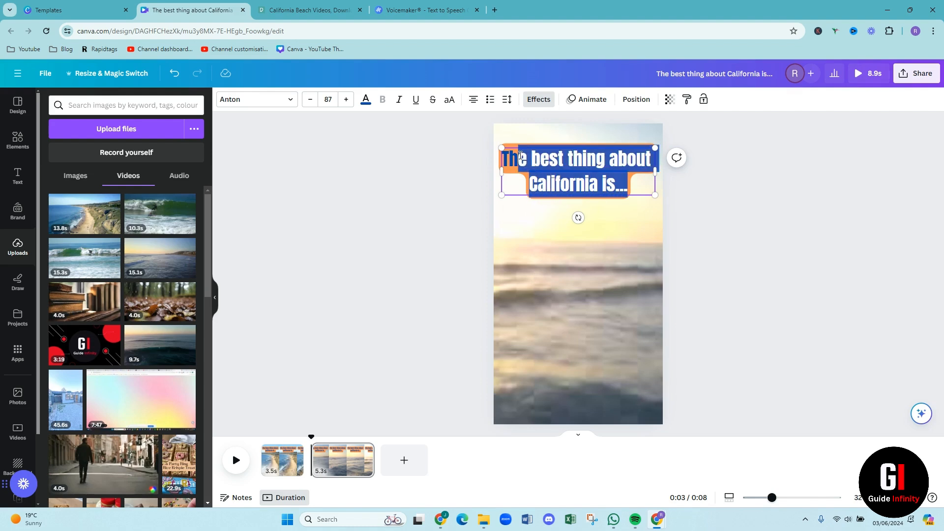
pyautogui.press('BackSpace')
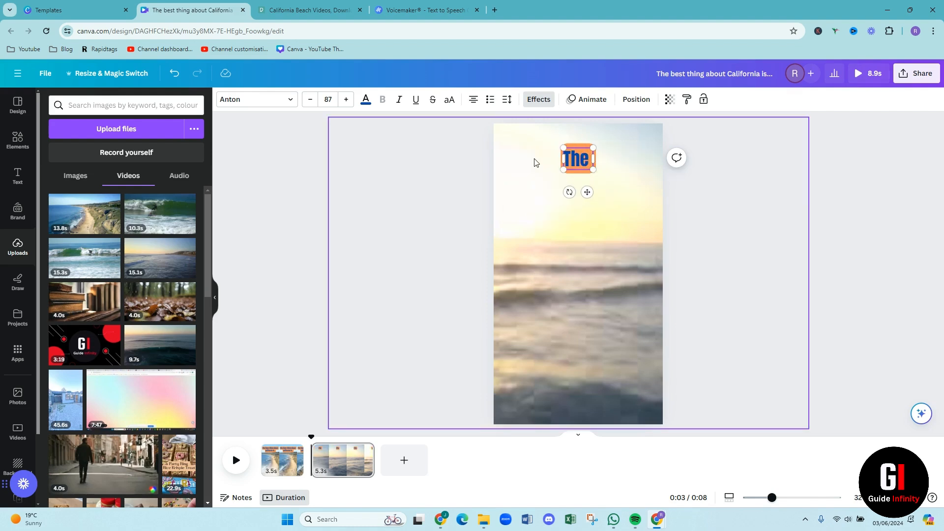
pyautogui.write('D')
pyautogui.press('BackSpace')
pyautogui.write('SUNSET')
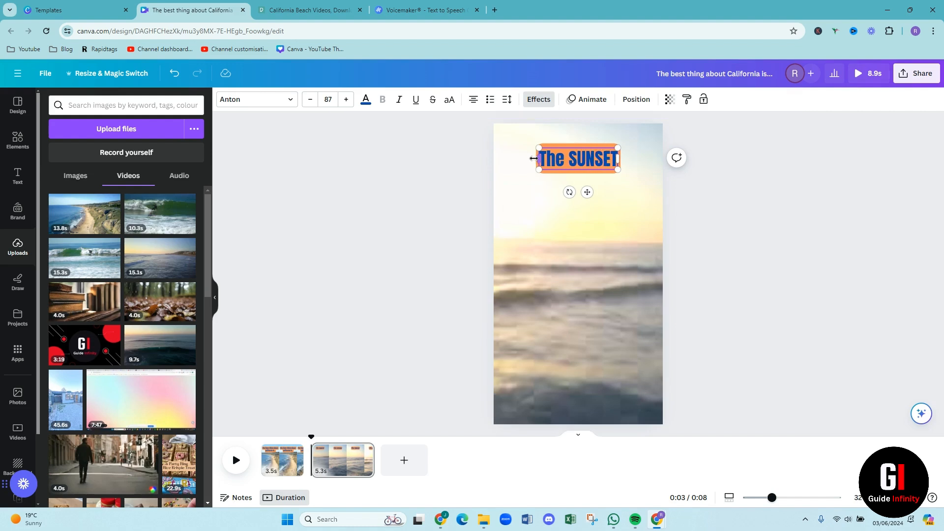
pyautogui.write('S!!!!!!!')
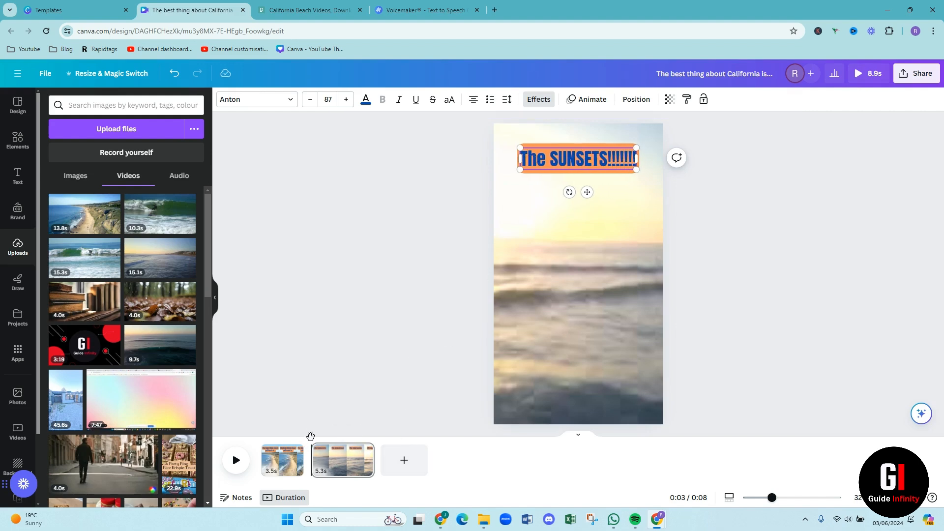
pyautogui.moveTo(311, 437); pyautogui.dragTo(262, 436)
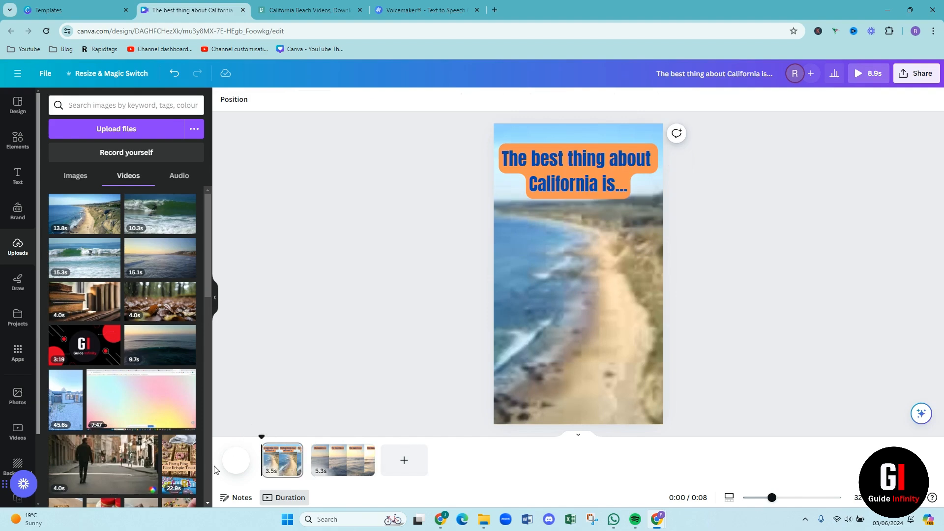
pyautogui.click(234, 462)
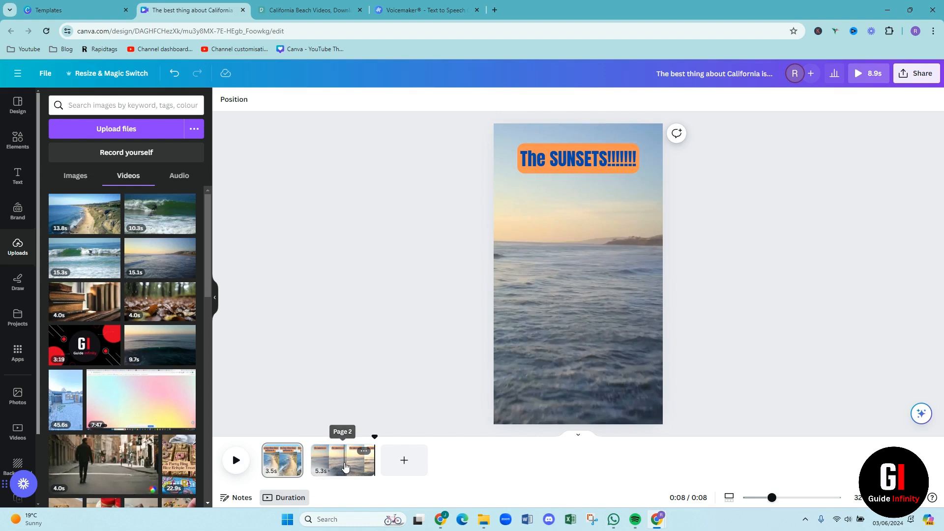
# Extend the end of the second page's clip to 12.6 s, trim its start to leave 6.6 s, and preview the video
pyautogui.click(343, 465)
pyautogui.moveTo(373, 457); pyautogui.dragTo(460, 458)
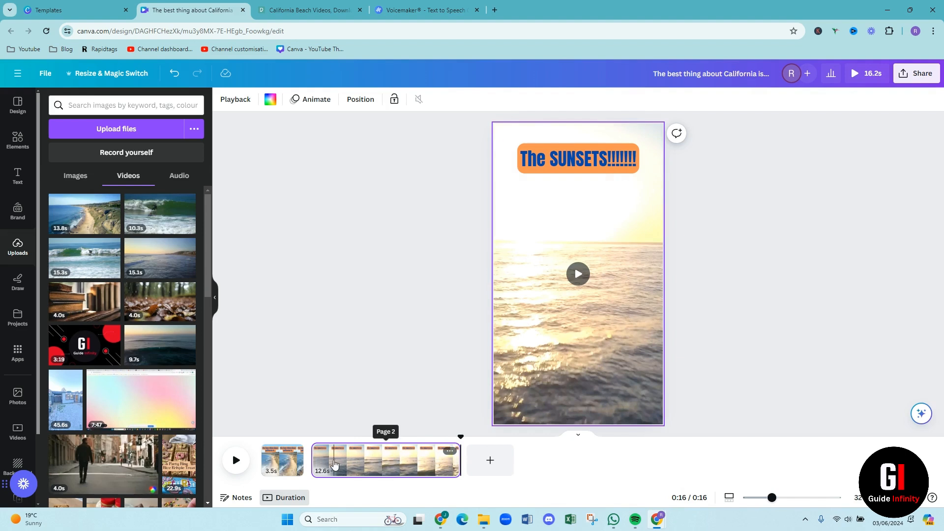
pyautogui.moveTo(335, 465); pyautogui.dragTo(385, 462)
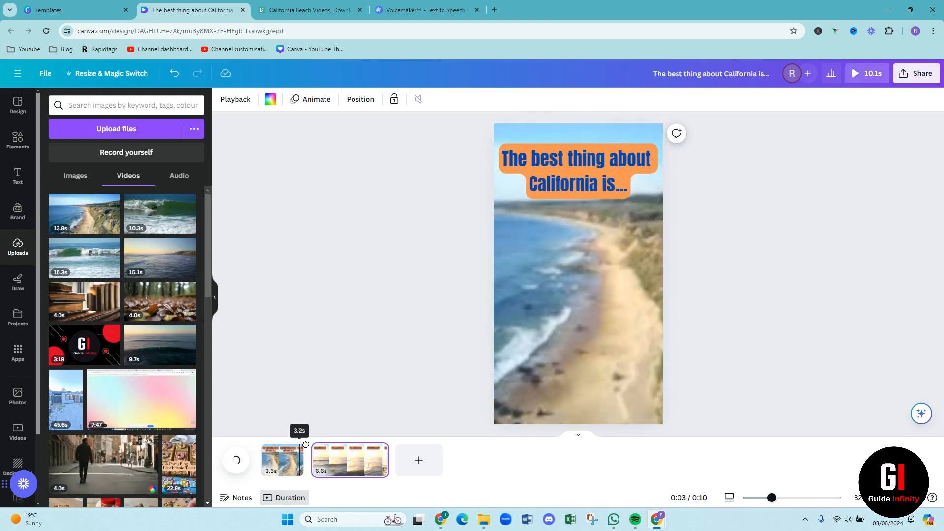
pyautogui.click(229, 471)
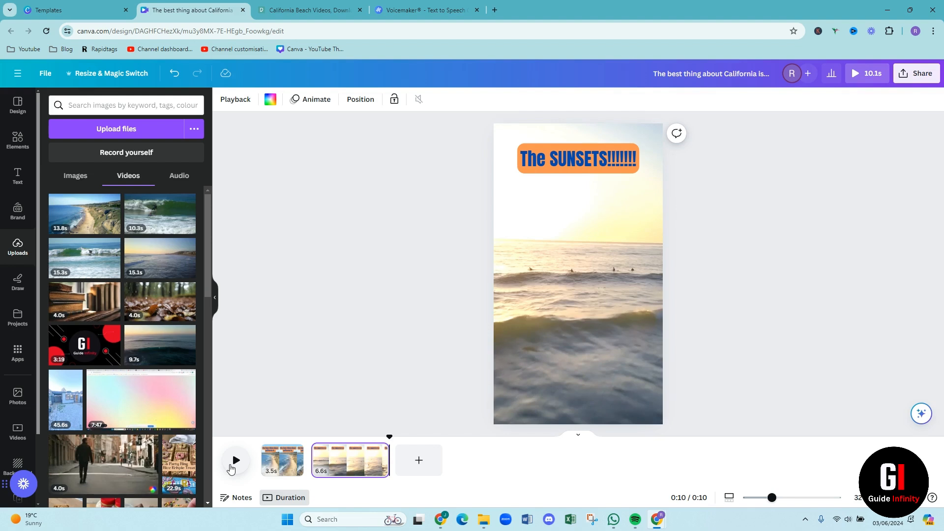
# Add a Slide transition between the first and second pages and preview the video with it
pyautogui.click(316, 470)
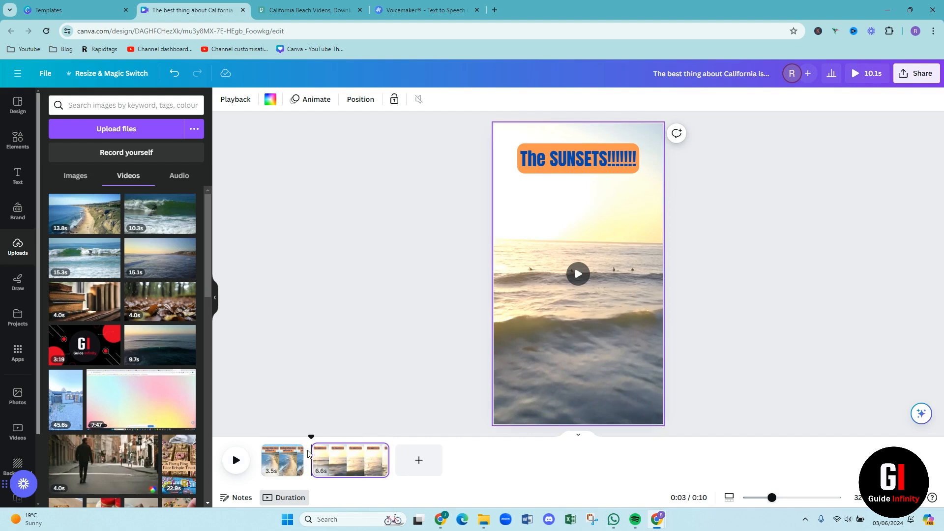
pyautogui.moveTo(309, 455)
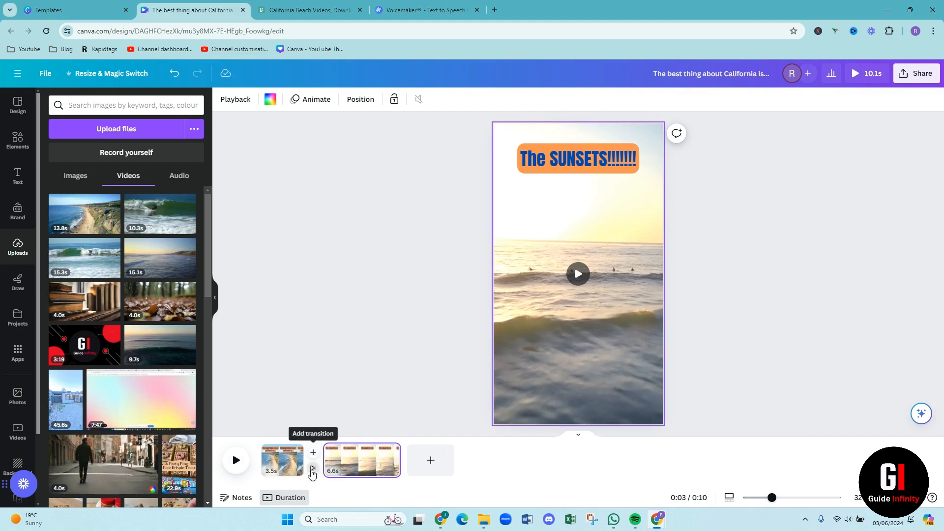
pyautogui.click(312, 469)
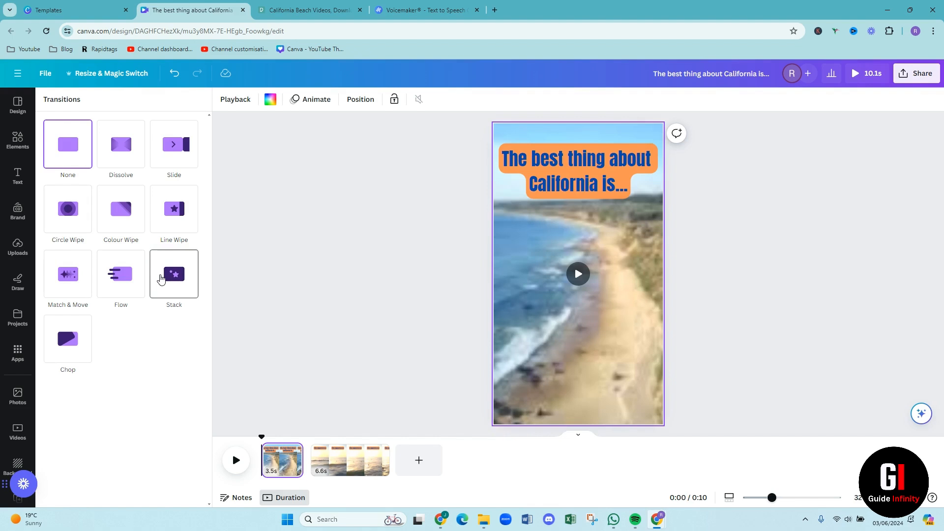
pyautogui.click(178, 150)
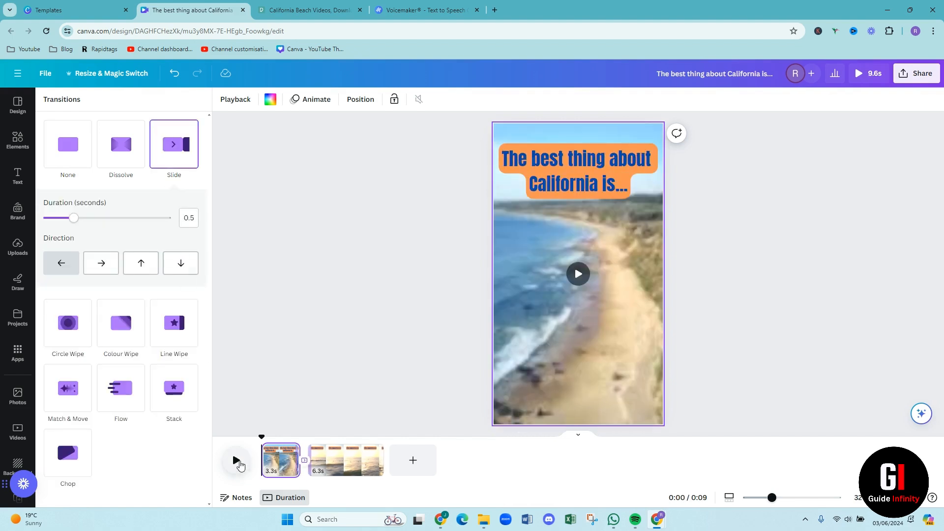
pyautogui.click(238, 462)
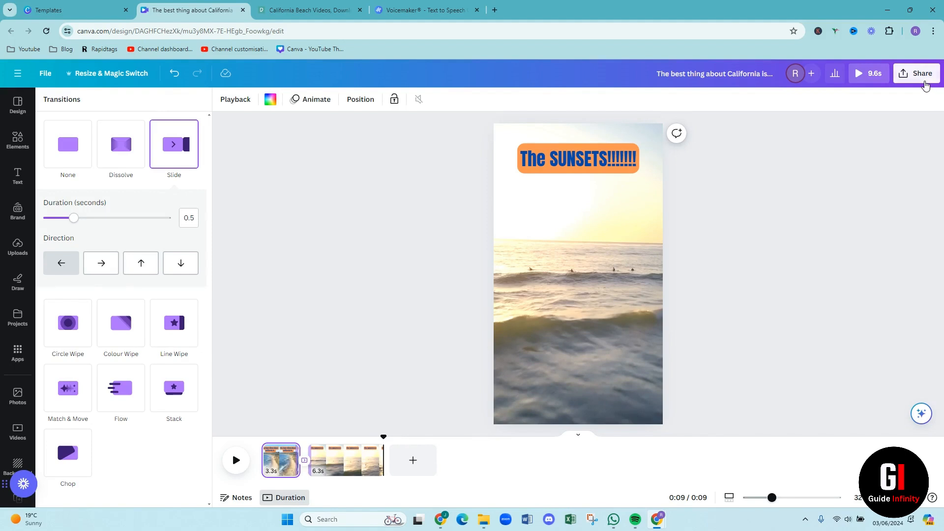
# Download all pages as a 1080p (HD) MP4 video and switch to the Downloads folder in File Explorer
pyautogui.click(924, 78)
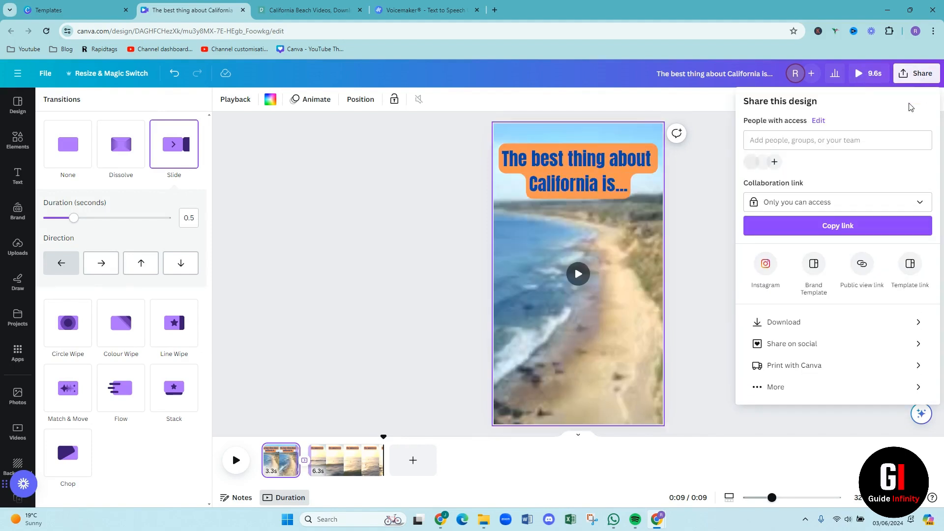
pyautogui.click(880, 331)
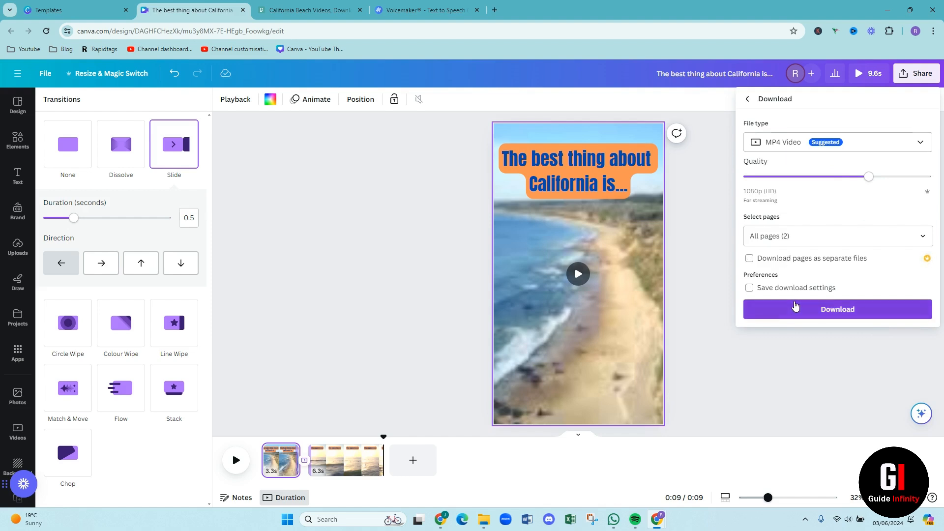
pyautogui.click(795, 306)
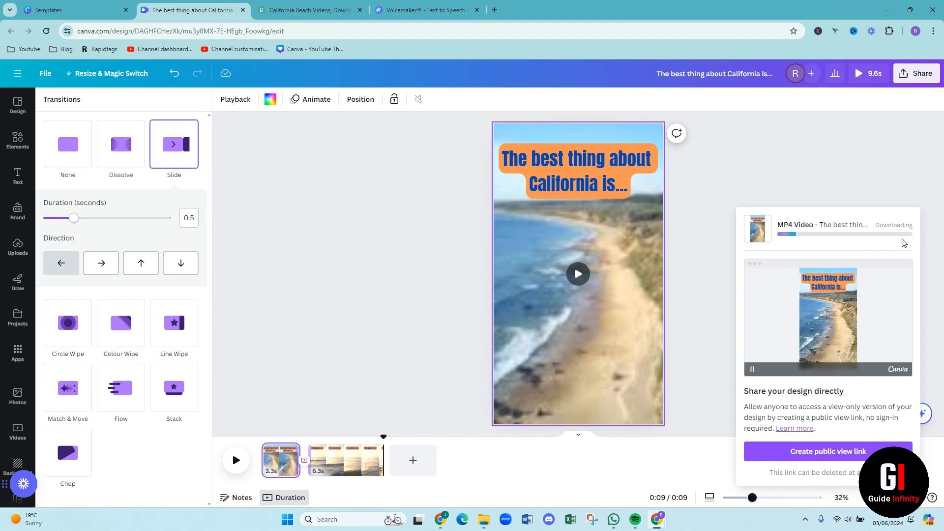
pyautogui.click(484, 519)
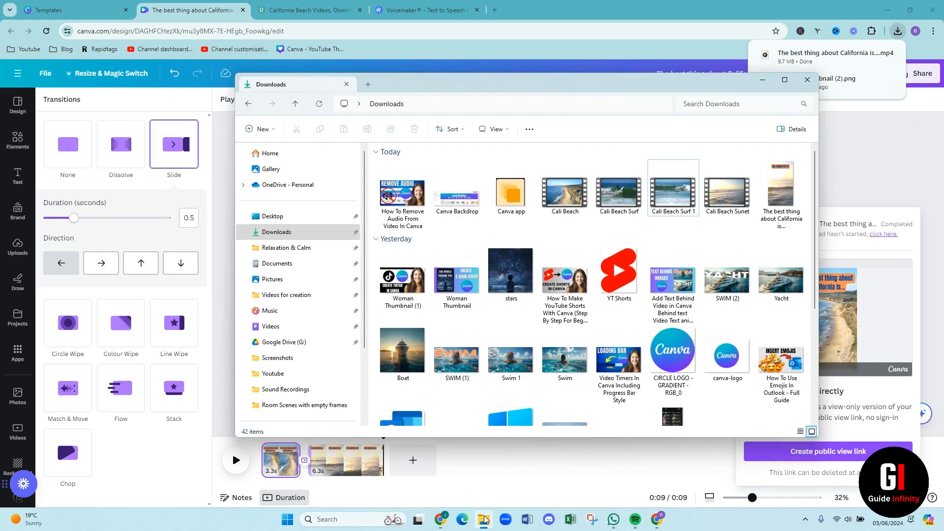
pyautogui.doubleClick(499, 363)
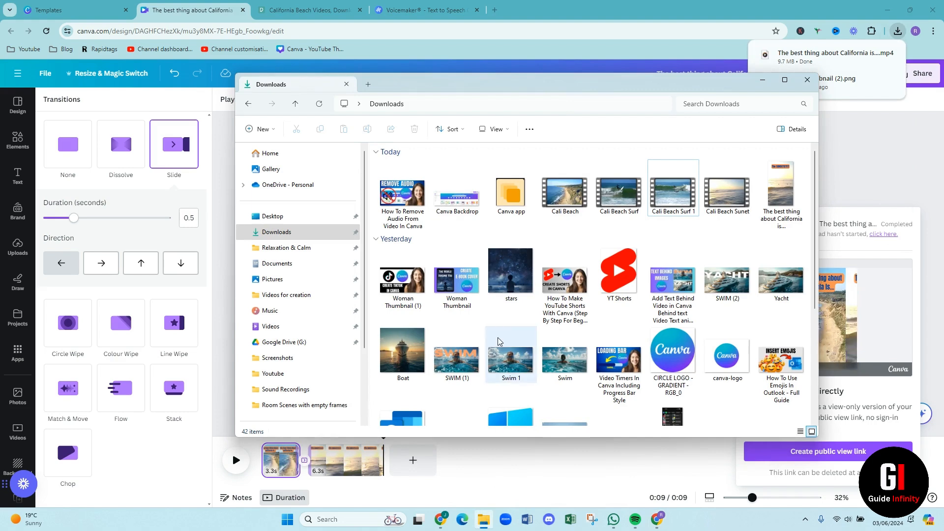